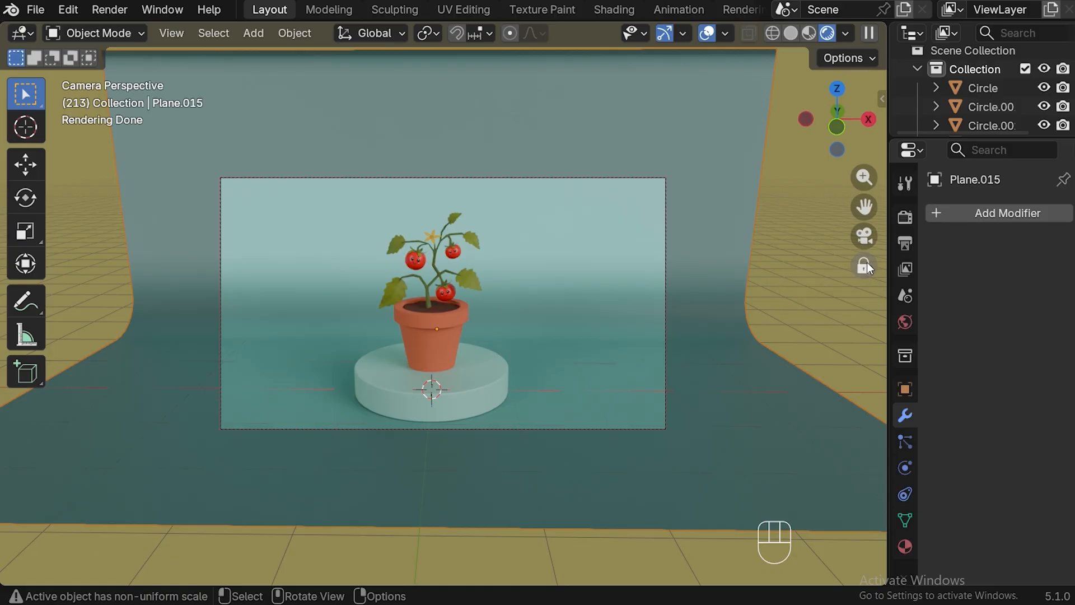
Reframe the camera to a lower, closer view of the potted tomato plant and its podium
mouse_move(709, 303)
middle_down()
mouse_move(651, 311)
mouse_move(762, 306)
mouse_move(711, 313)
mouse_move(689, 293)
mouse_move(716, 287)
middle_up()
drag(865, 207, 864, 211)
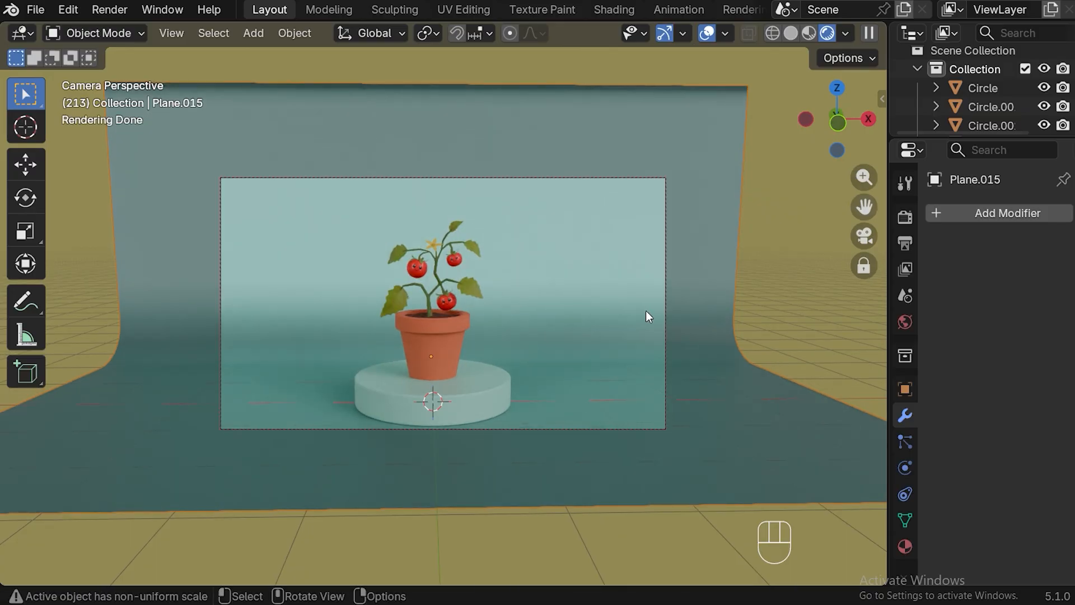
scroll(646, 311, up, 2)
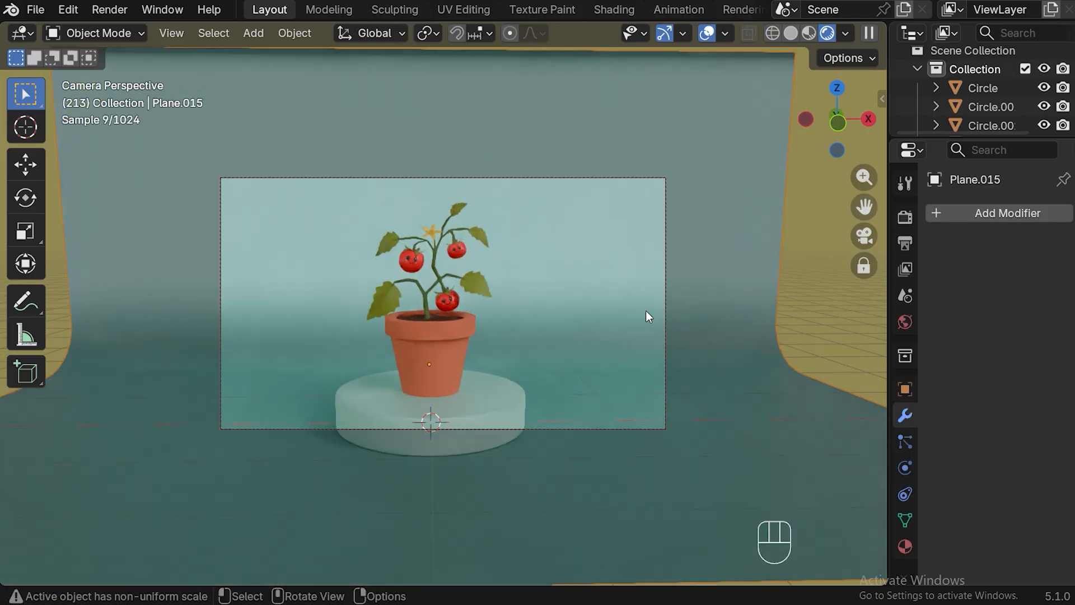
Scale the pot, soil and podium together to about 0.9 and lower them about 0.06 m along Z
click(440, 359)
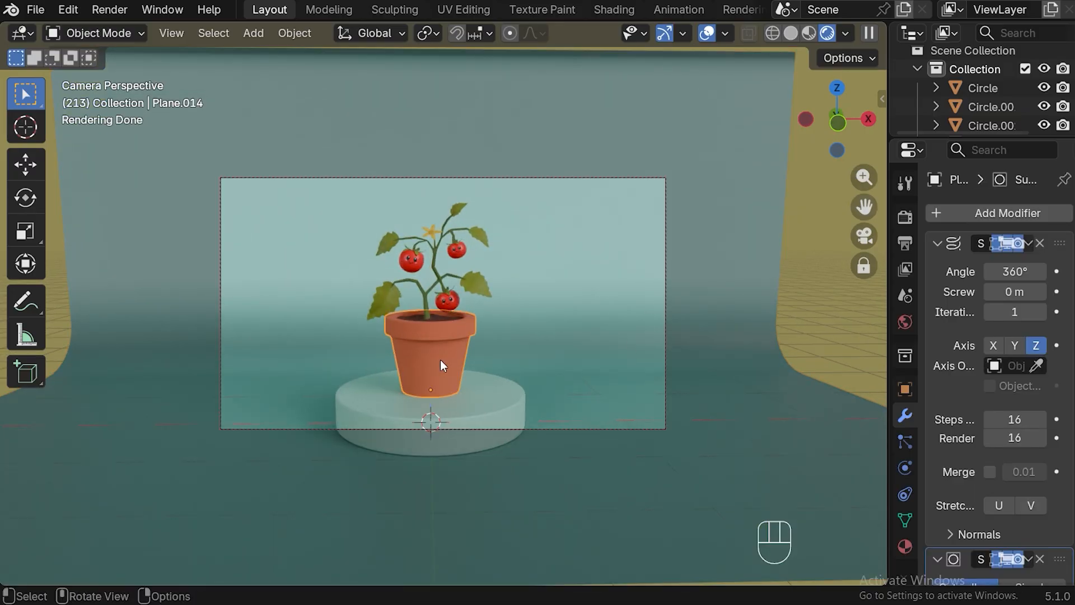
shift+click(436, 317)
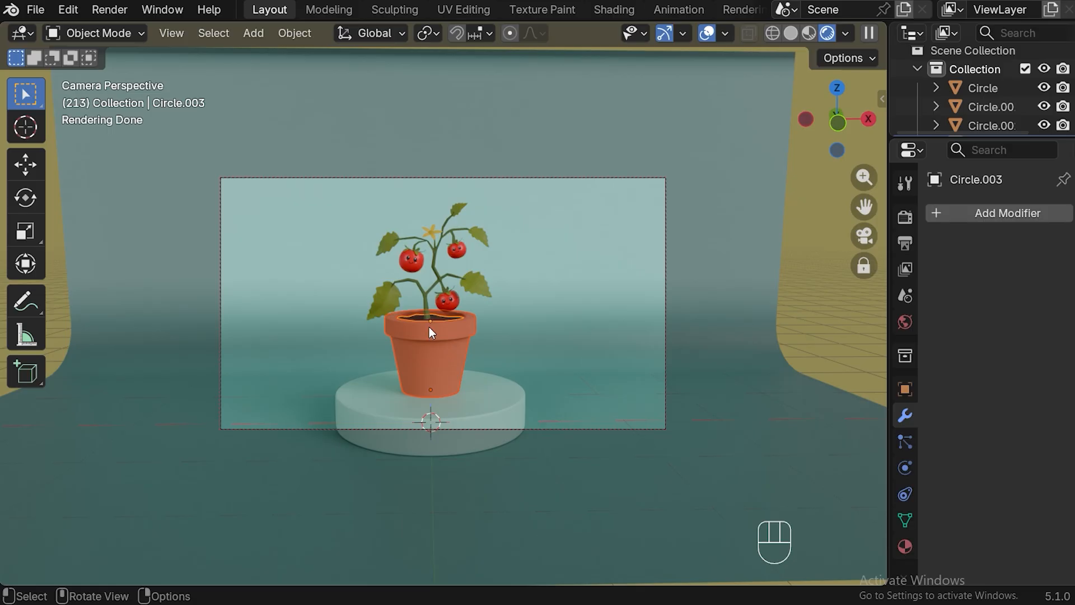
shift+click(479, 398)
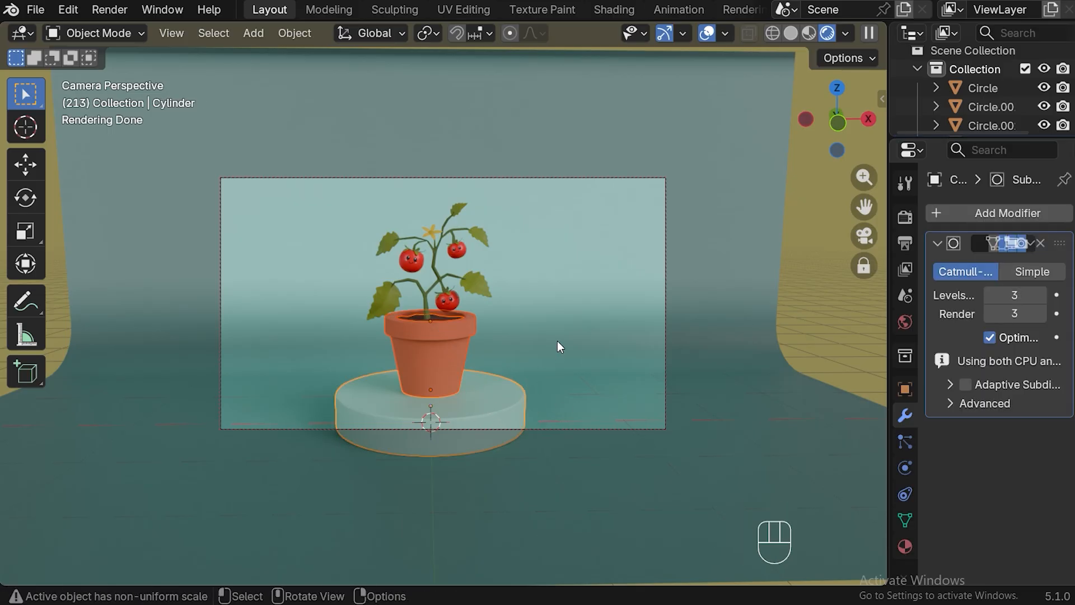
key(s)
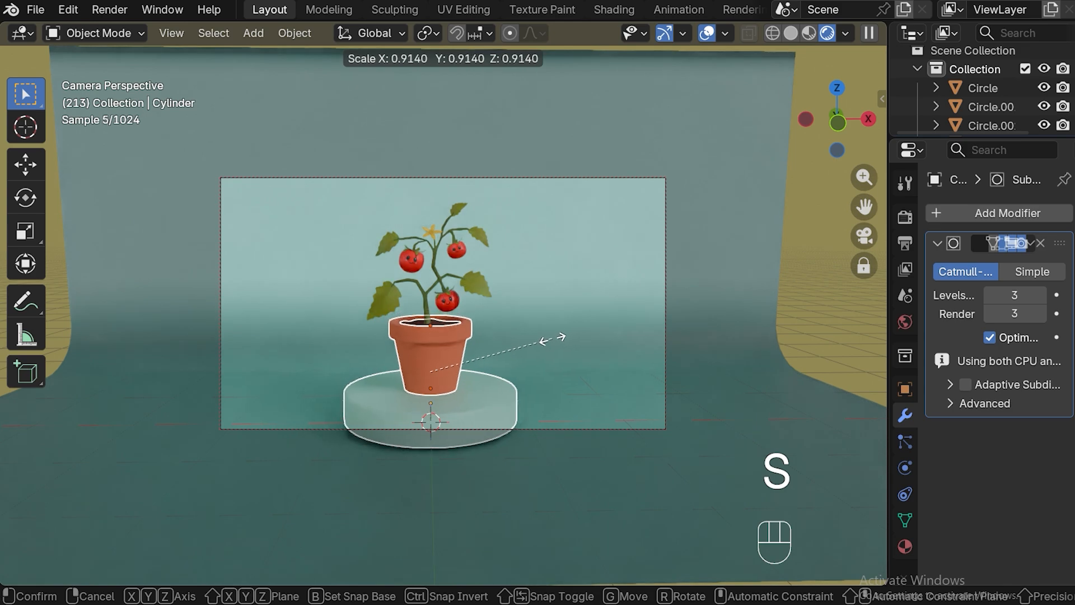
click(523, 360)
key(g)
key(z)
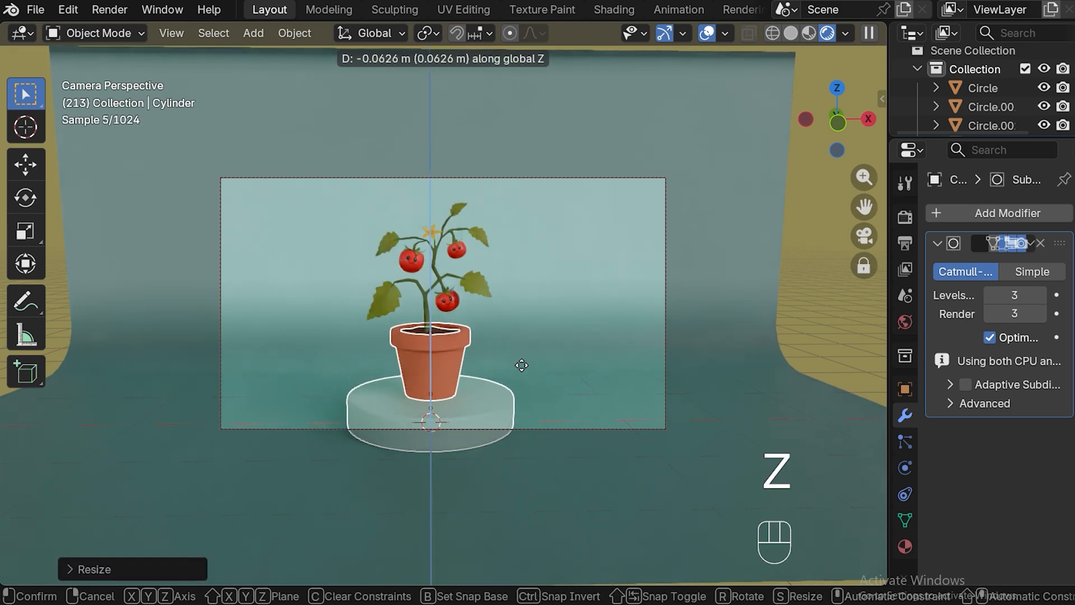
click(522, 366)
Lower the whole tomato plant about 0.17 m along Z so its stem sits in the soil
drag(336, 196, 526, 321)
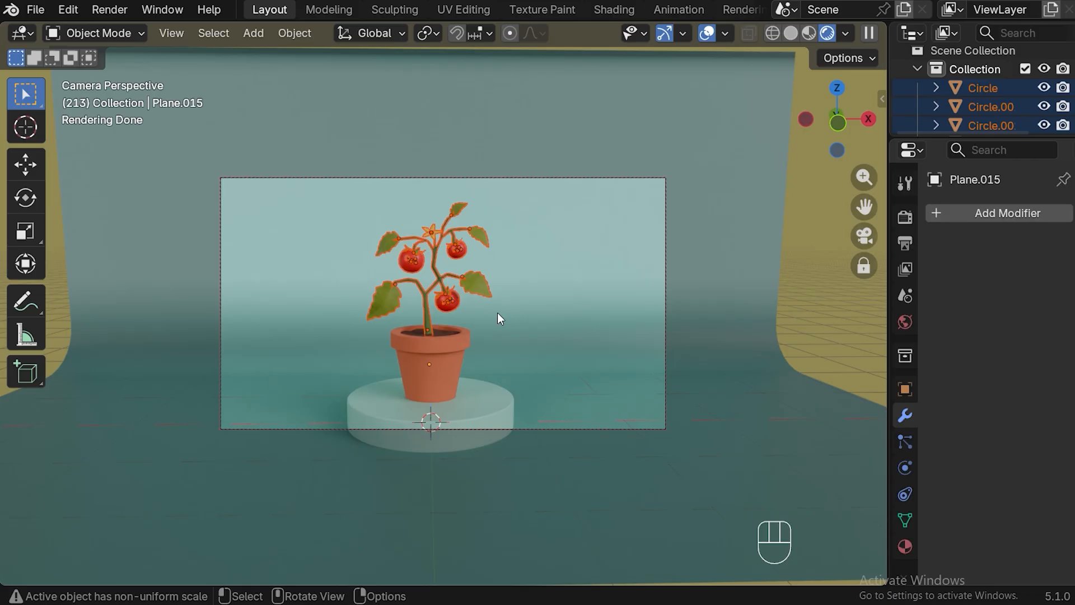
key(g)
key(z)
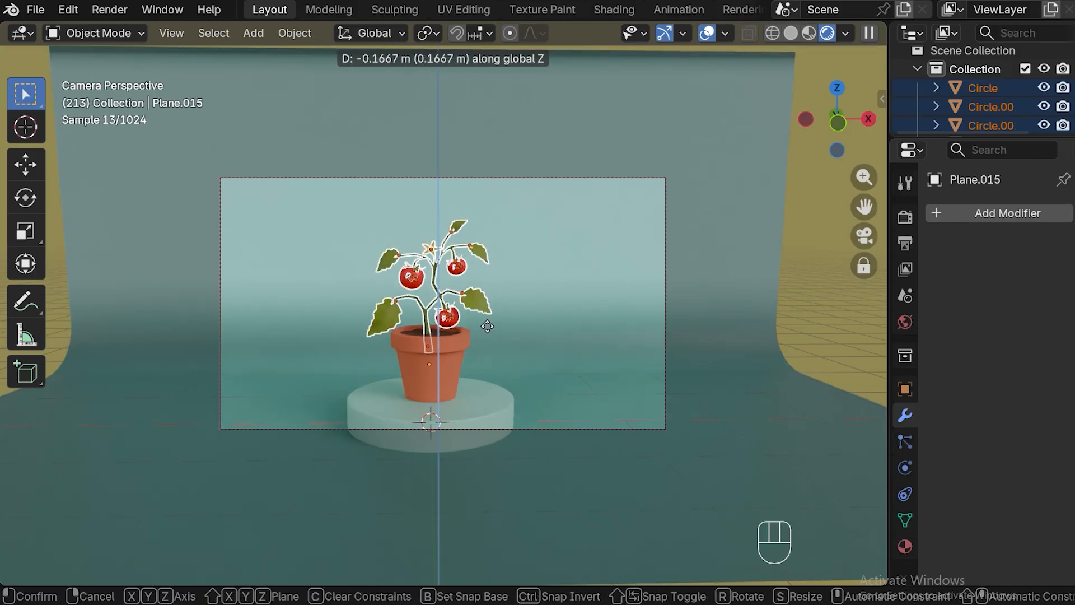
click(487, 326)
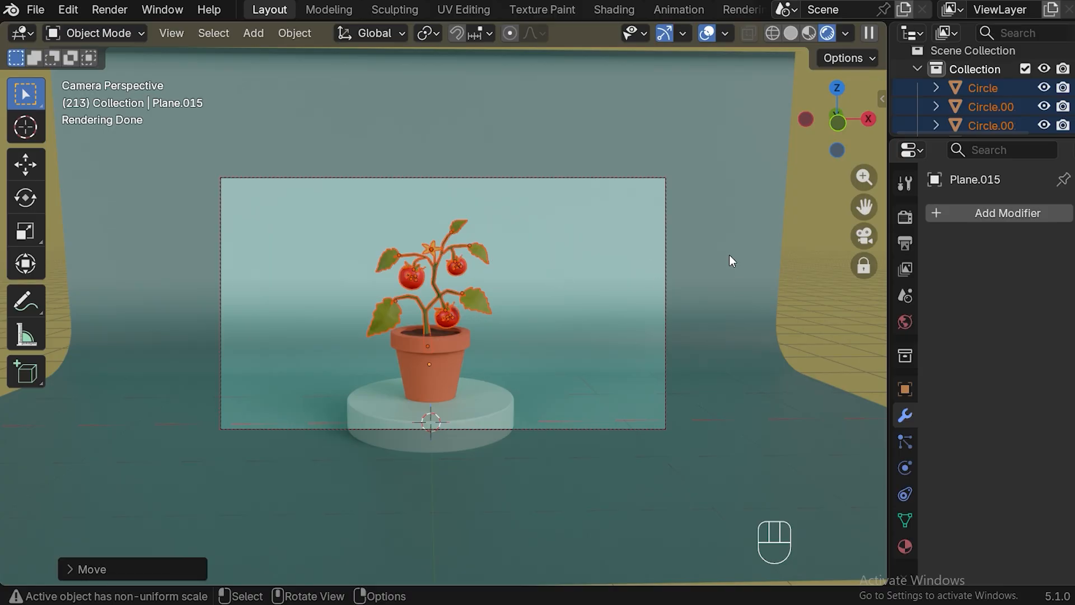
click(696, 274)
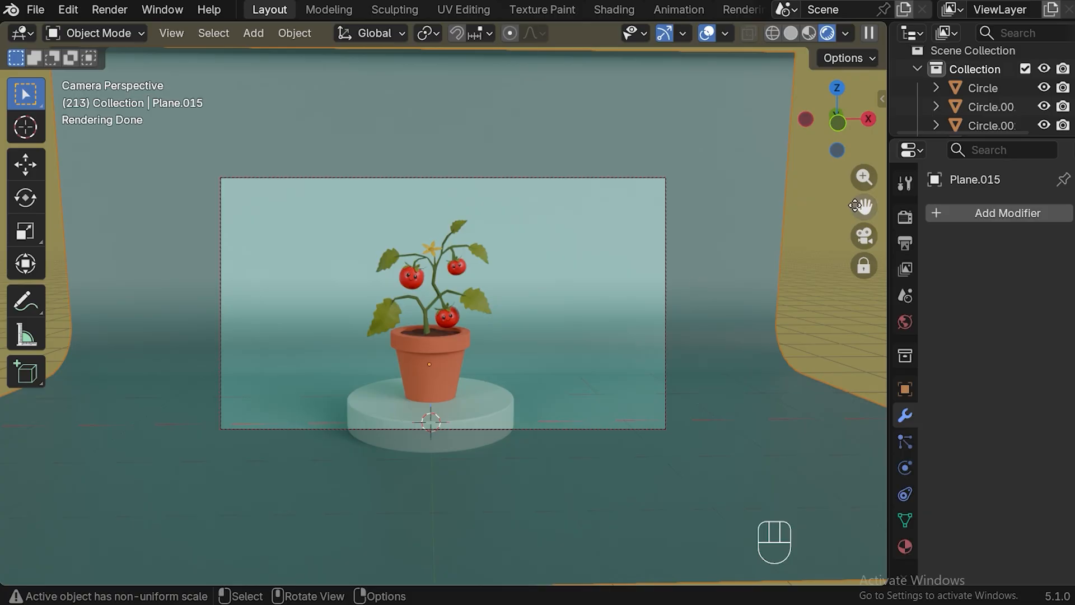
Reframe the camera closer to the plant and from a slightly higher angle, keeping the plant near the frame's center
drag(864, 207, 807, 269)
scroll(807, 270, up, 1)
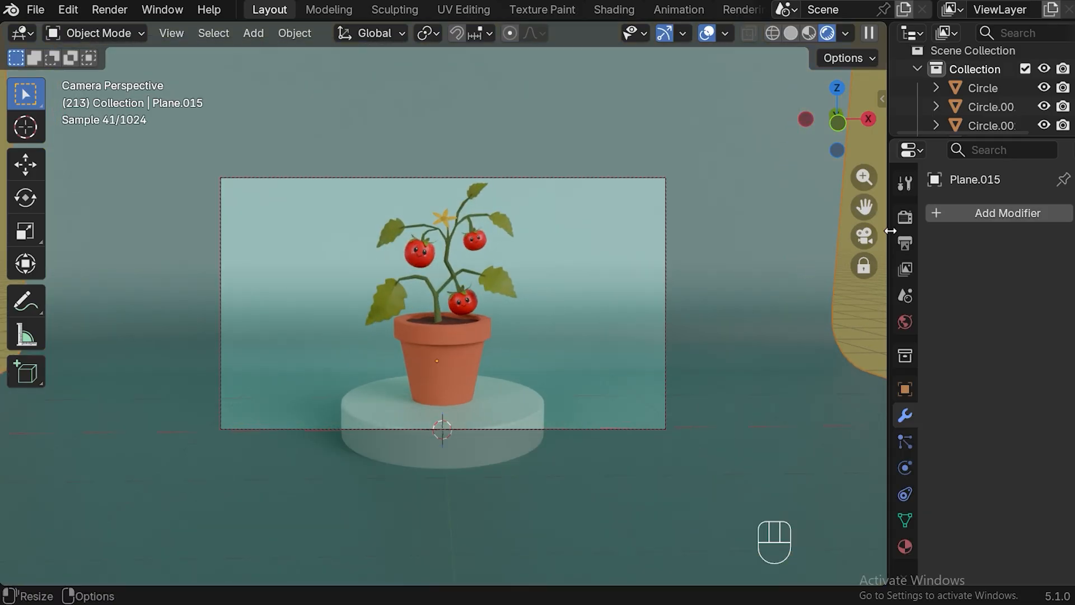
drag(864, 207, 861, 207)
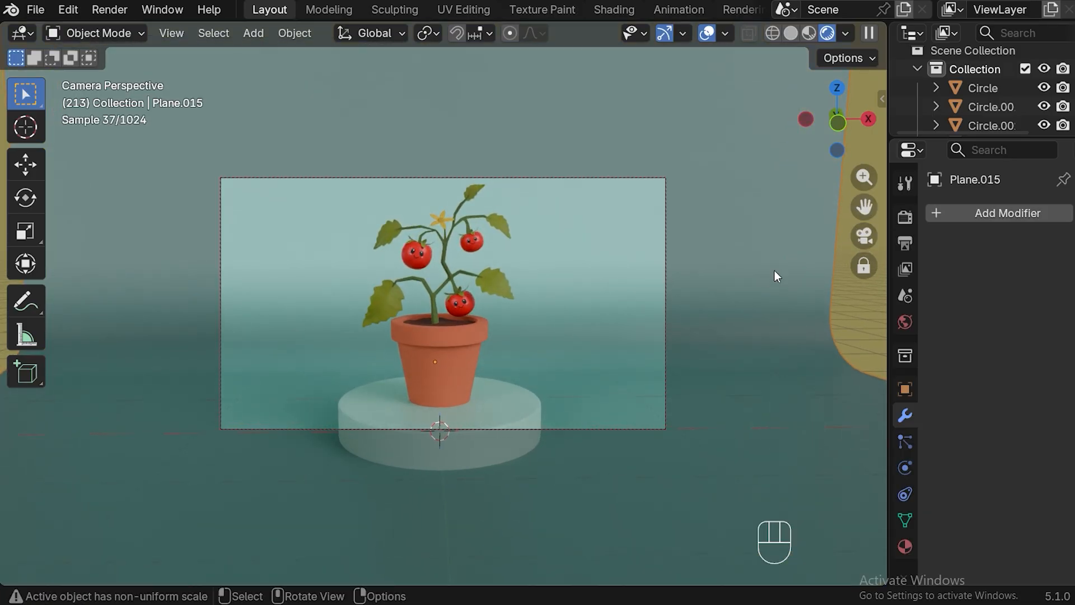
middle_drag(747, 297, 748, 308)
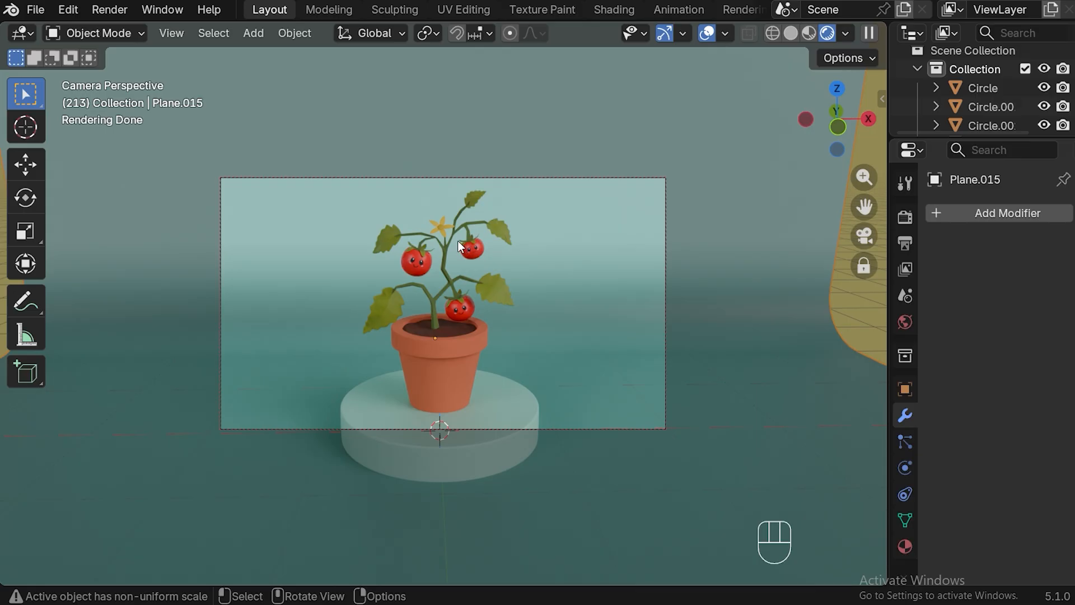
Enlarge the small upper-right tomato with its face and calyx slightly, leaving the stem and background out of the selection
key(ctrl+b)
drag(459, 240, 486, 265)
click(456, 220)
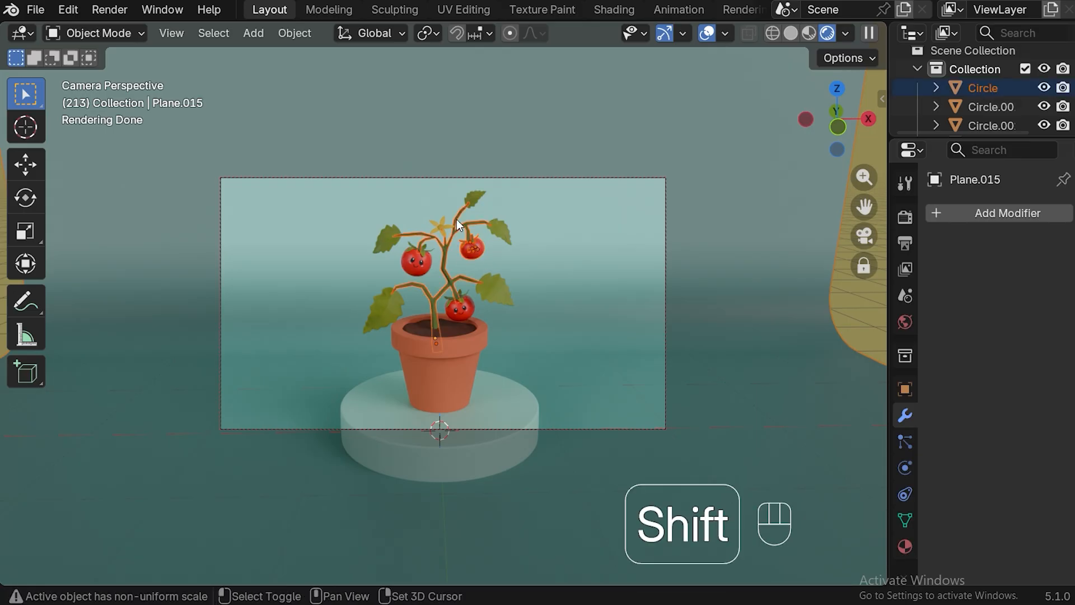
shift+click(459, 210)
shift+click(459, 211)
shift+click(462, 211)
shift+click(460, 210)
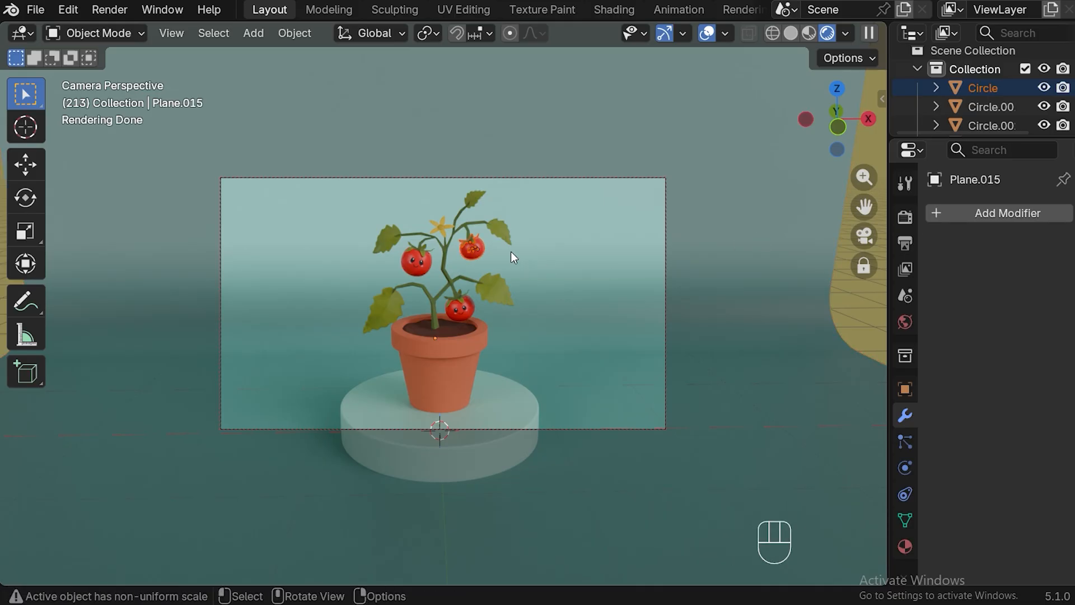
key(s)
click(533, 298)
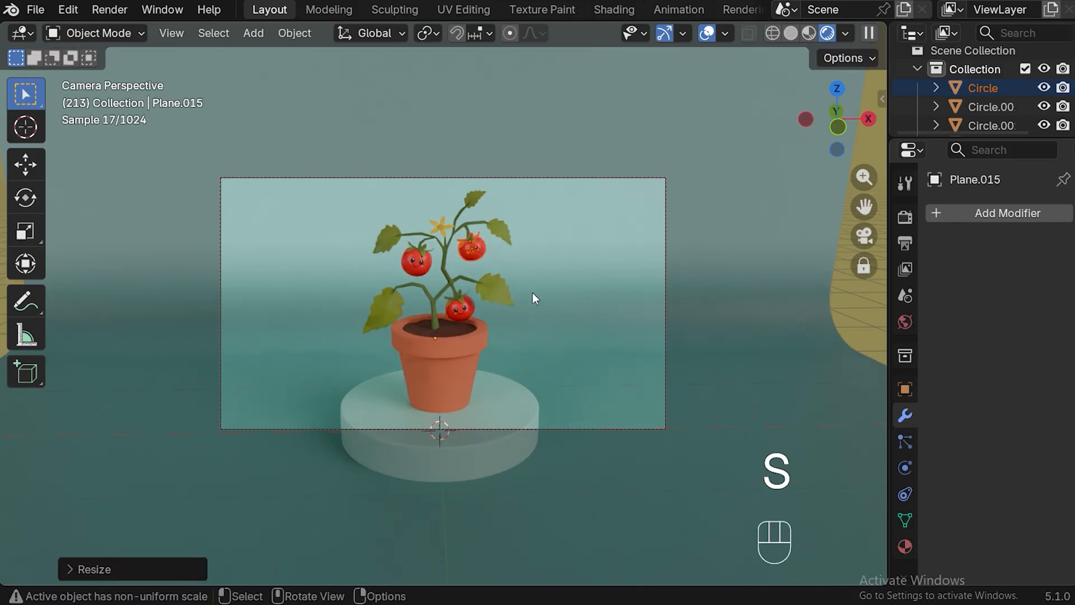
Enlarge the lowest tomato together with its face and calyx slightly, leaving the pot and backdrop out of the selection
click(460, 309)
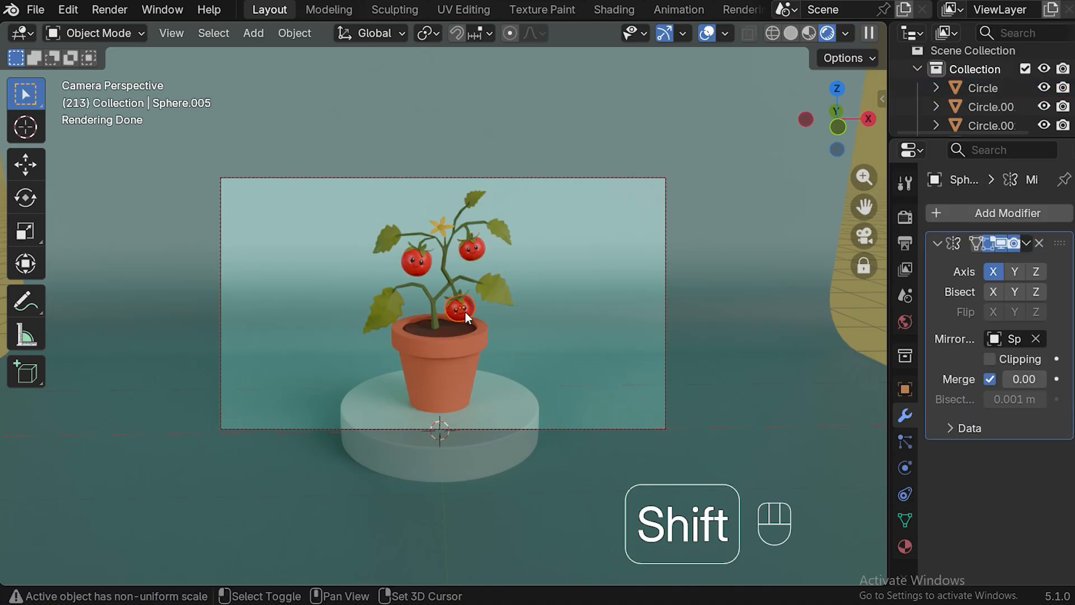
shift+click(470, 311)
shift+drag(486, 308, 447, 305)
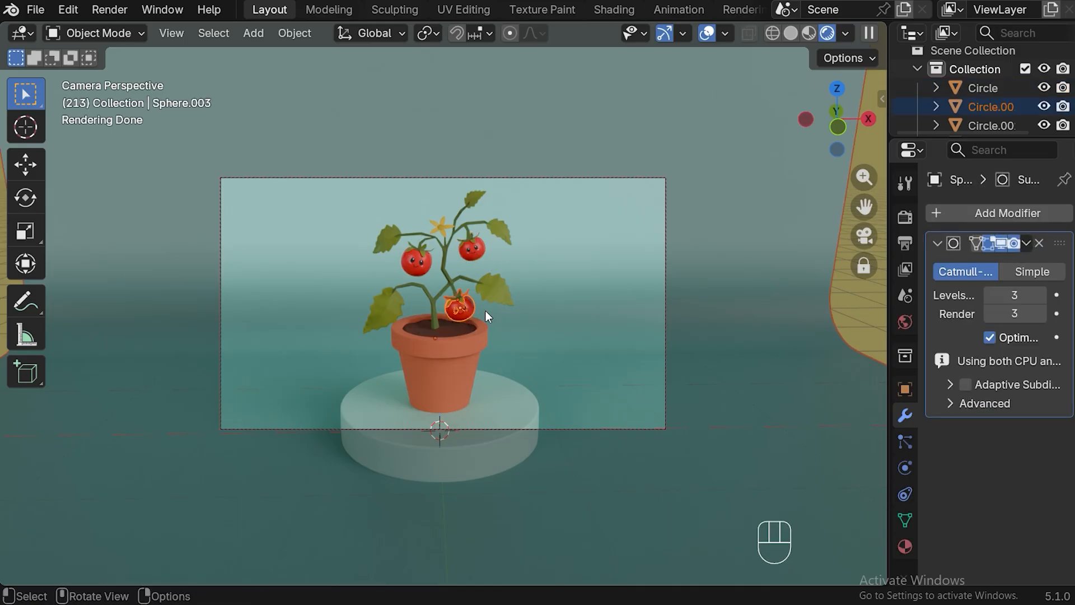
shift+click(747, 283)
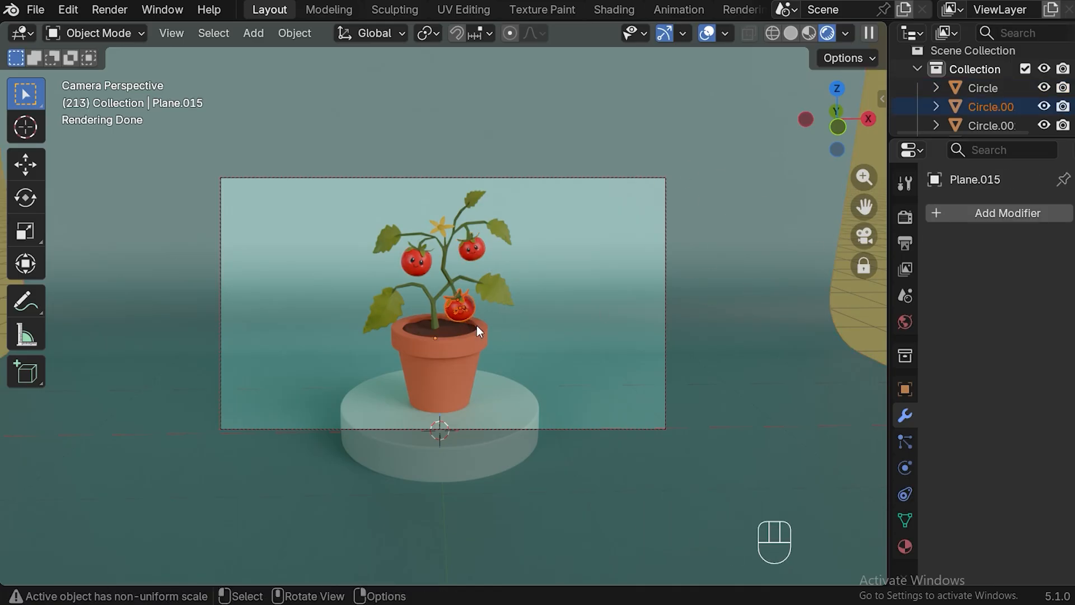
key(s)
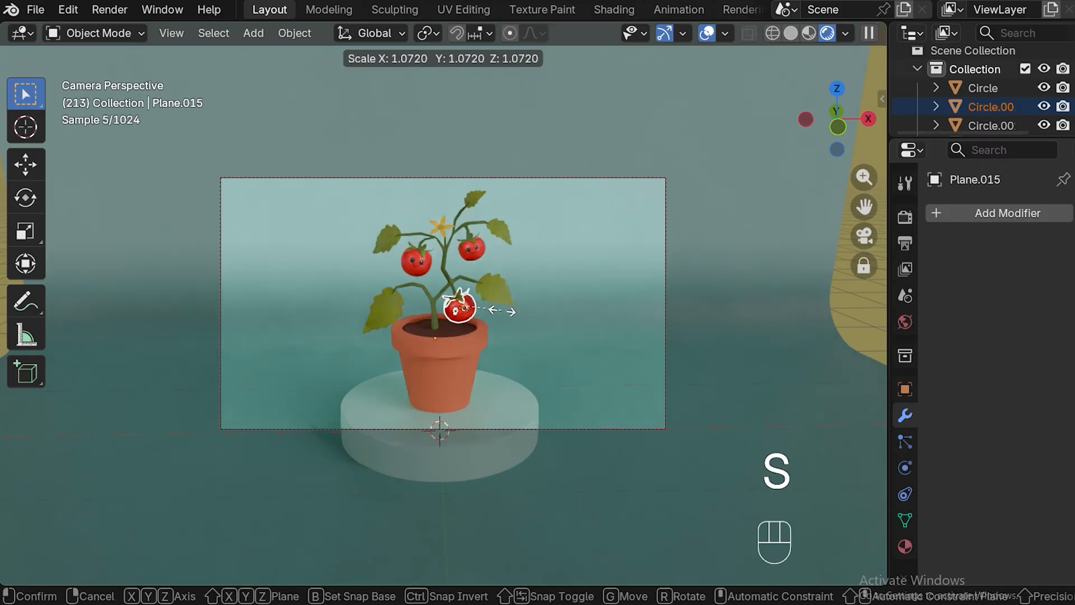
key(ctrl+z)
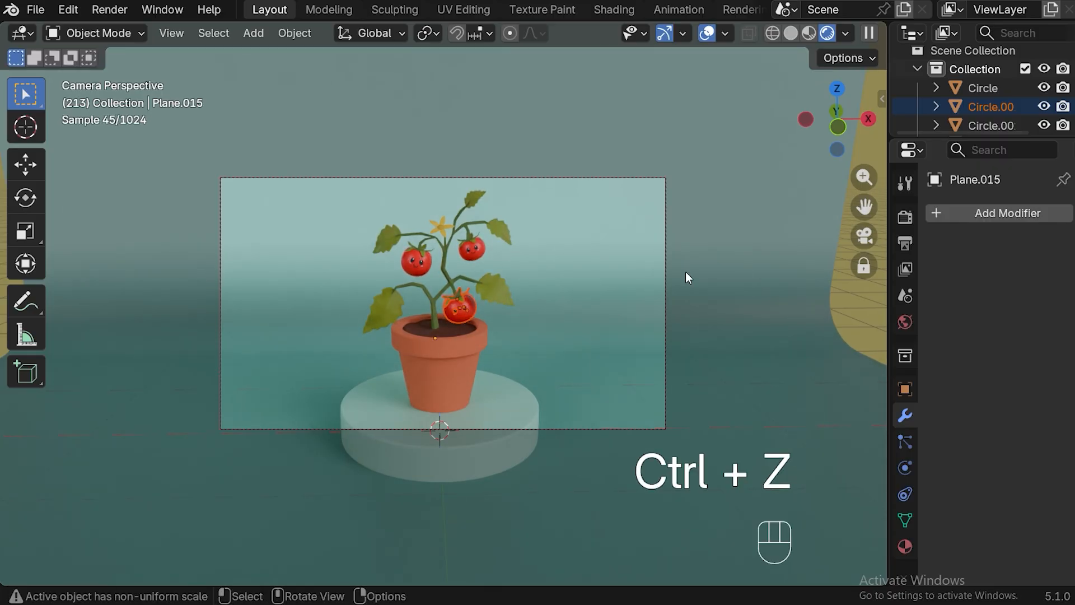
key(ctrl+z)
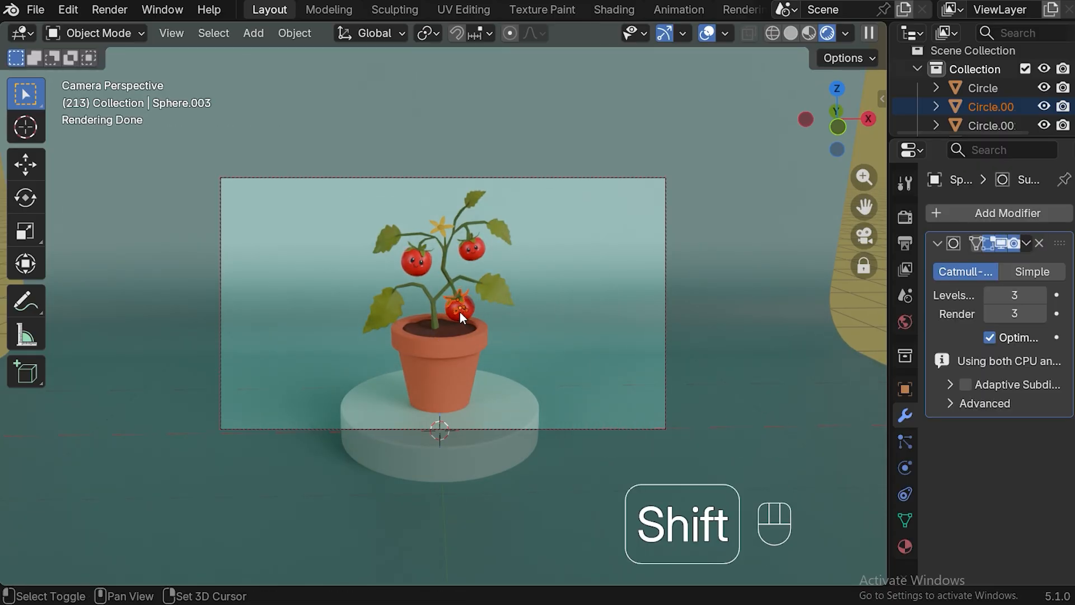
shift+click(474, 347)
key(s)
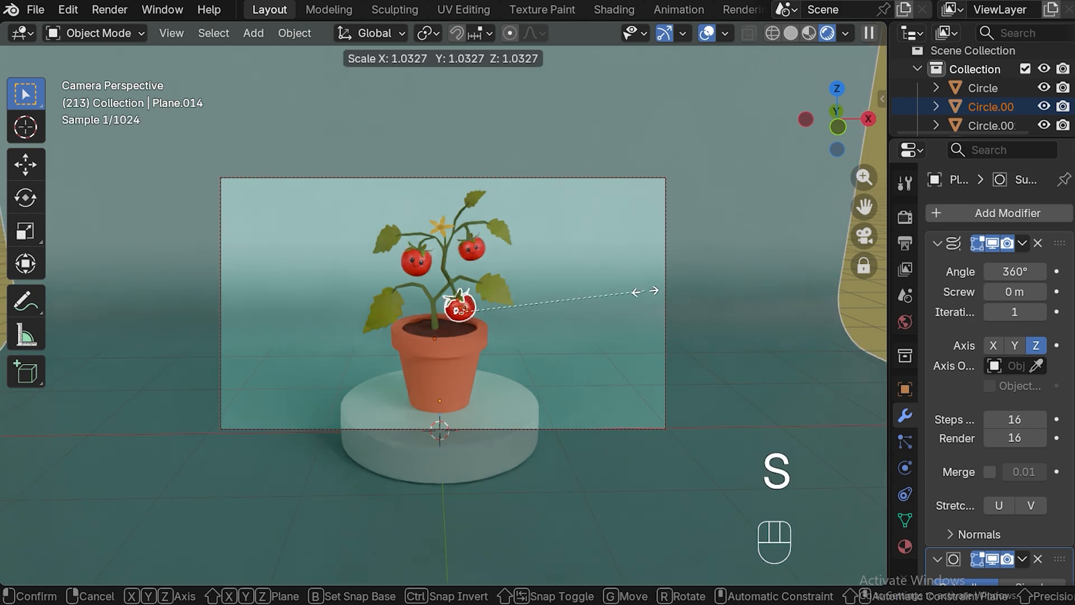
click(684, 286)
click(768, 262)
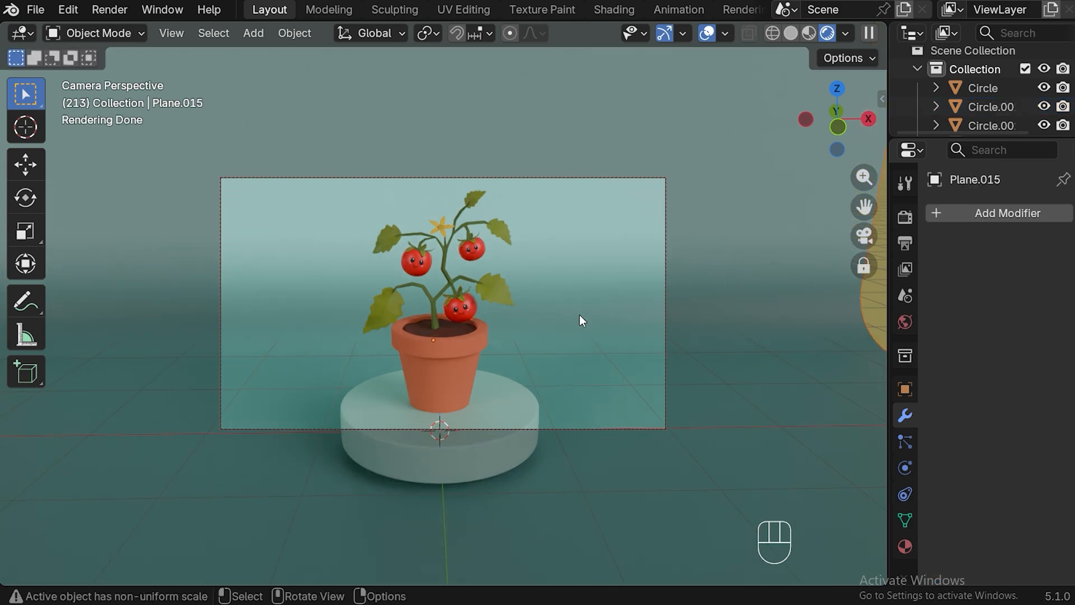
Enlarge the upper-left tomato together with its face and calyx, and clear the selection
shift+click(443, 265)
shift+click(446, 250)
shift+click(446, 250)
shift+click(768, 234)
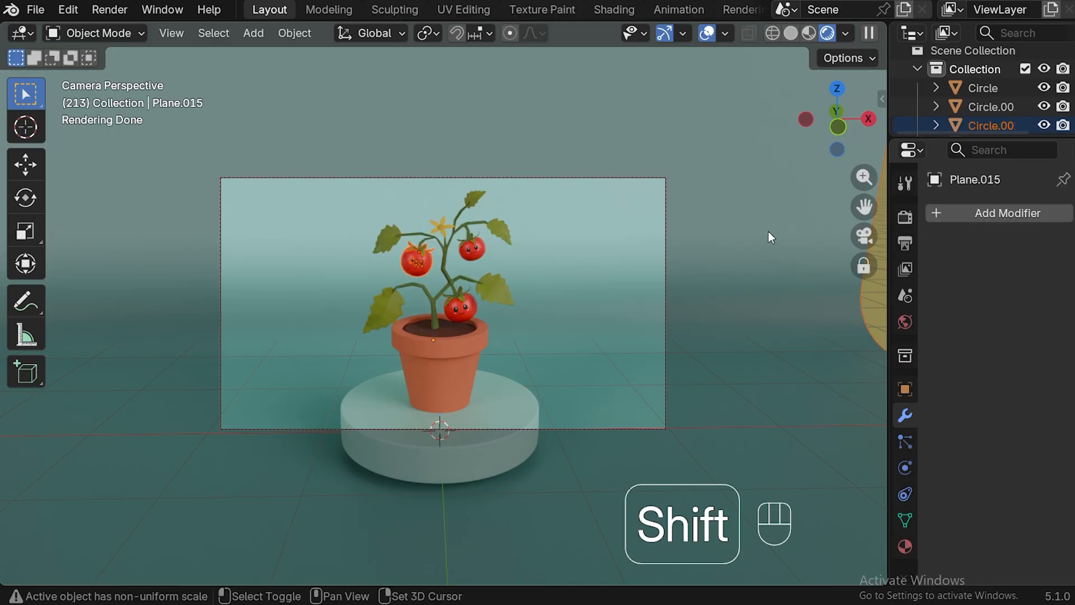
shift+click(768, 235)
key(s)
click(566, 261)
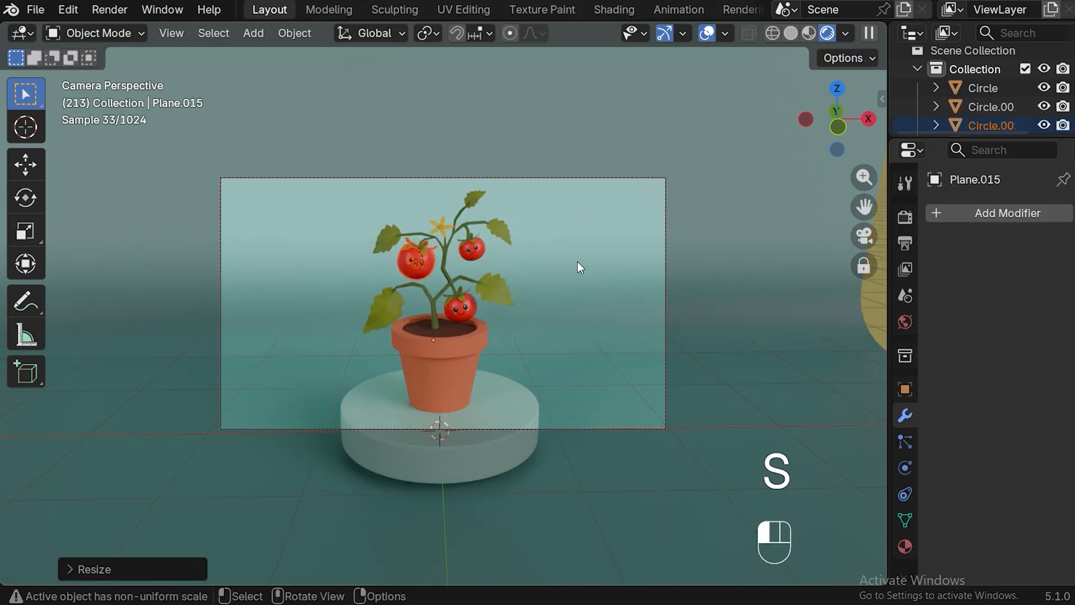
click(729, 289)
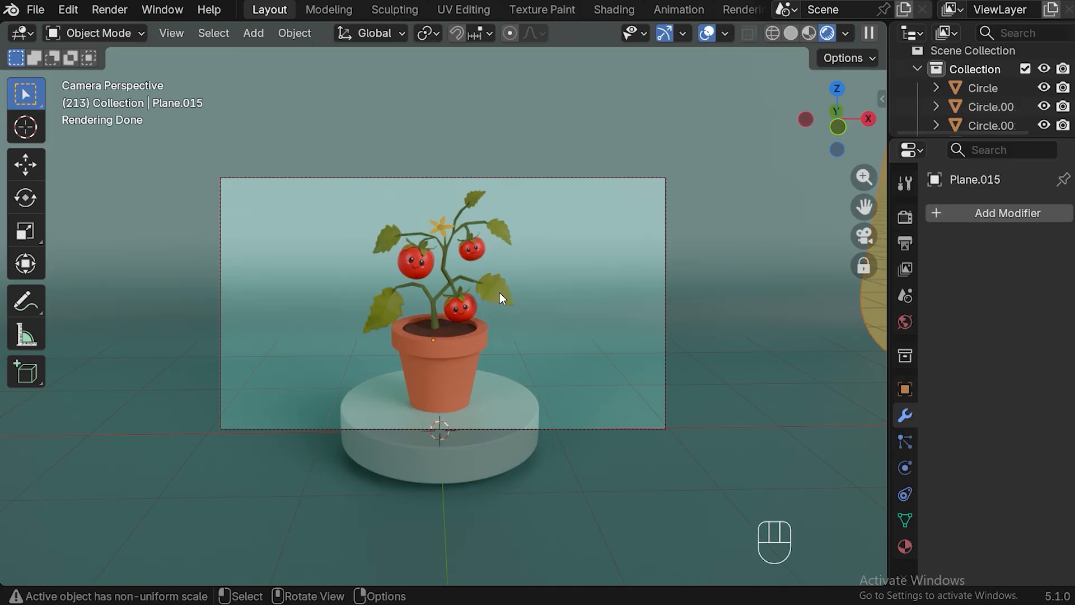
In the Shading workspace, set the leaf material's subsurface weight to 0.547, and return to the Layout workspace
click(606, 10)
click(680, 279)
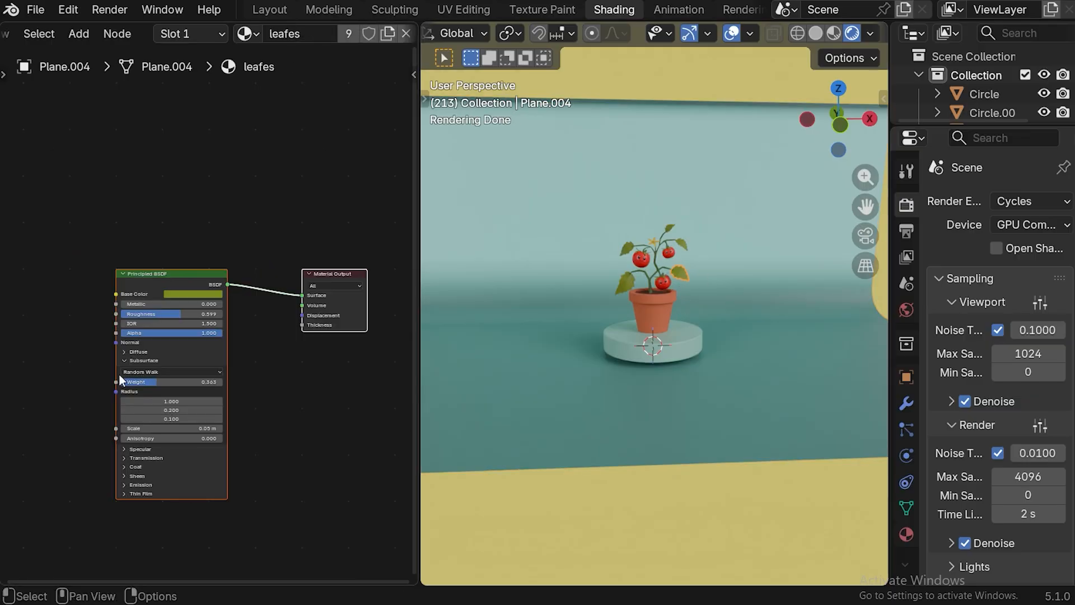
drag(159, 382, 175, 383)
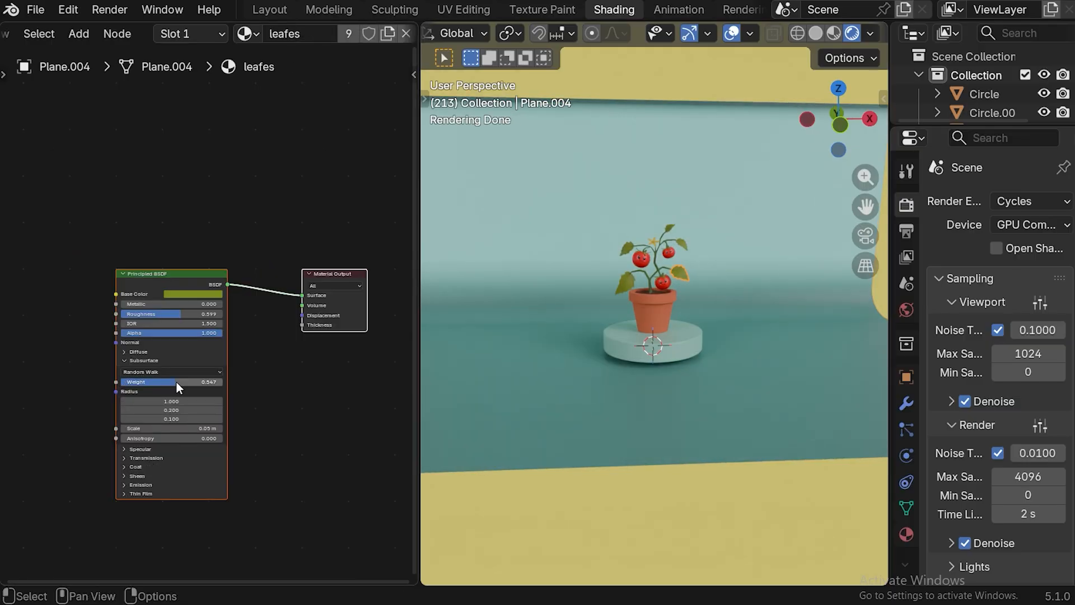
click(284, 11)
click(485, 289)
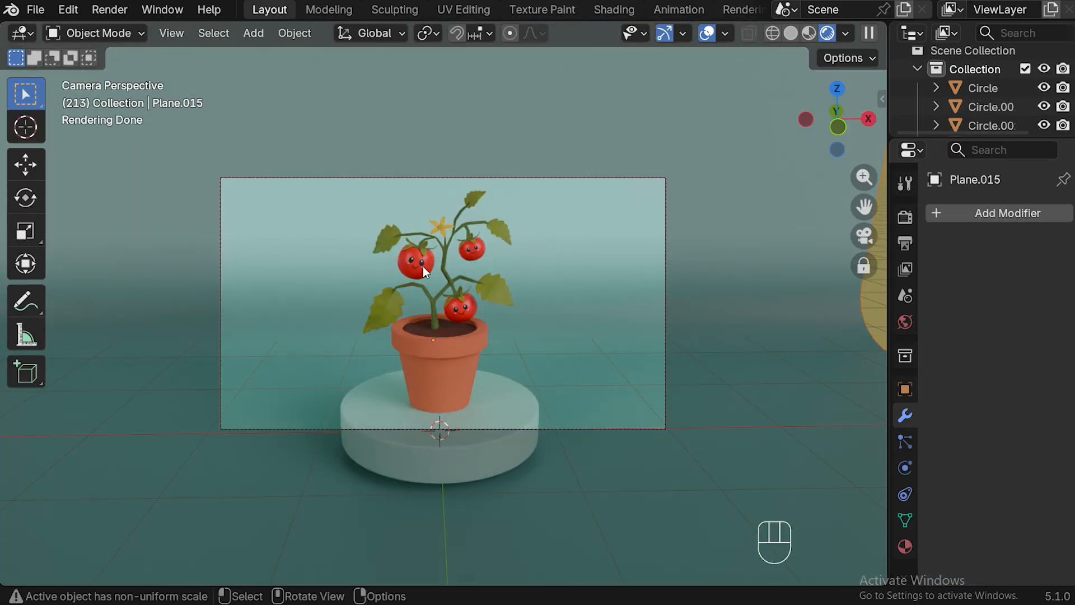
In the render color management settings, try the Punchy and Very High Contrast looks, and set the look to High Contrast
click(905, 217)
scroll(941, 240, down, 10)
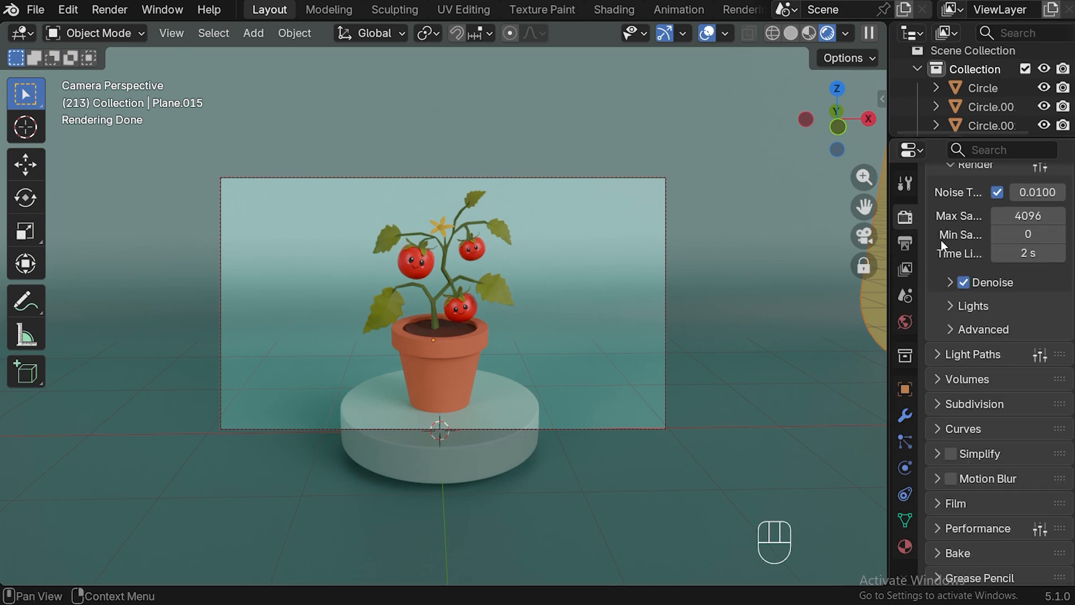
click(940, 570)
scroll(980, 365, down, 8)
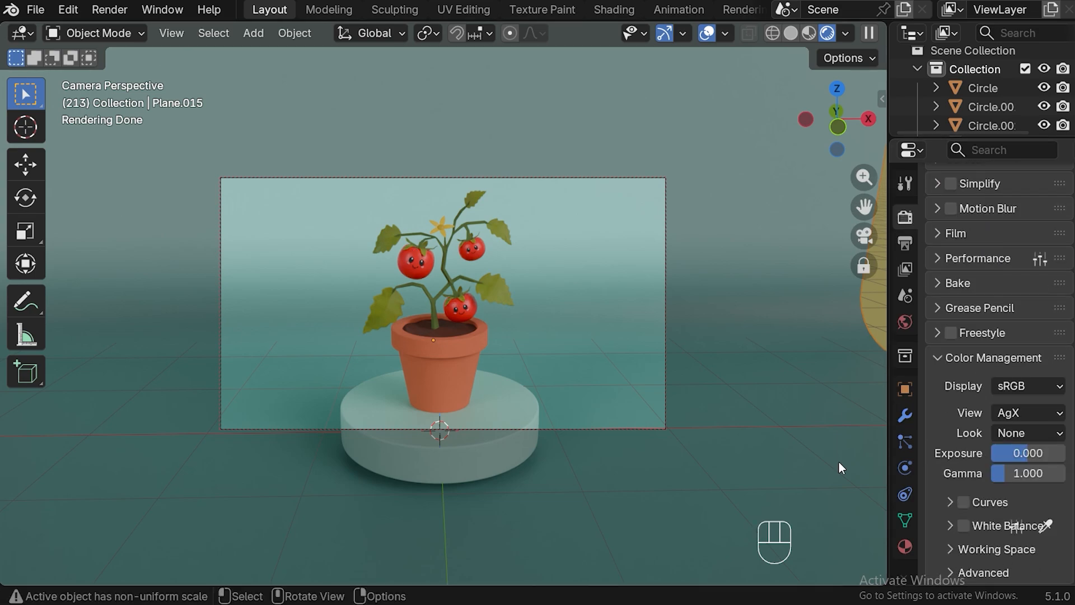
click(1016, 413)
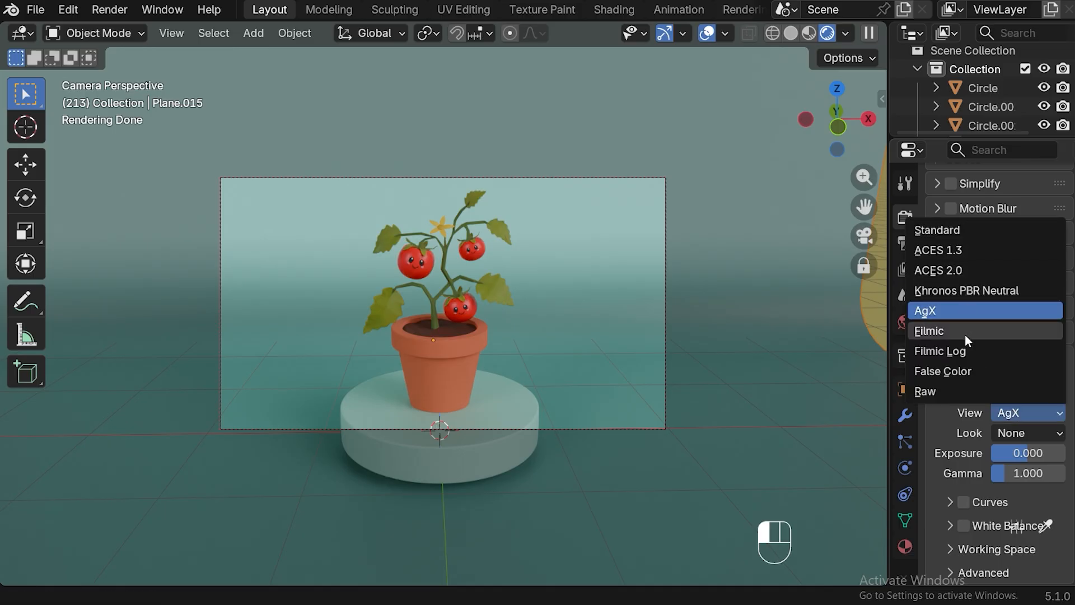
click(941, 428)
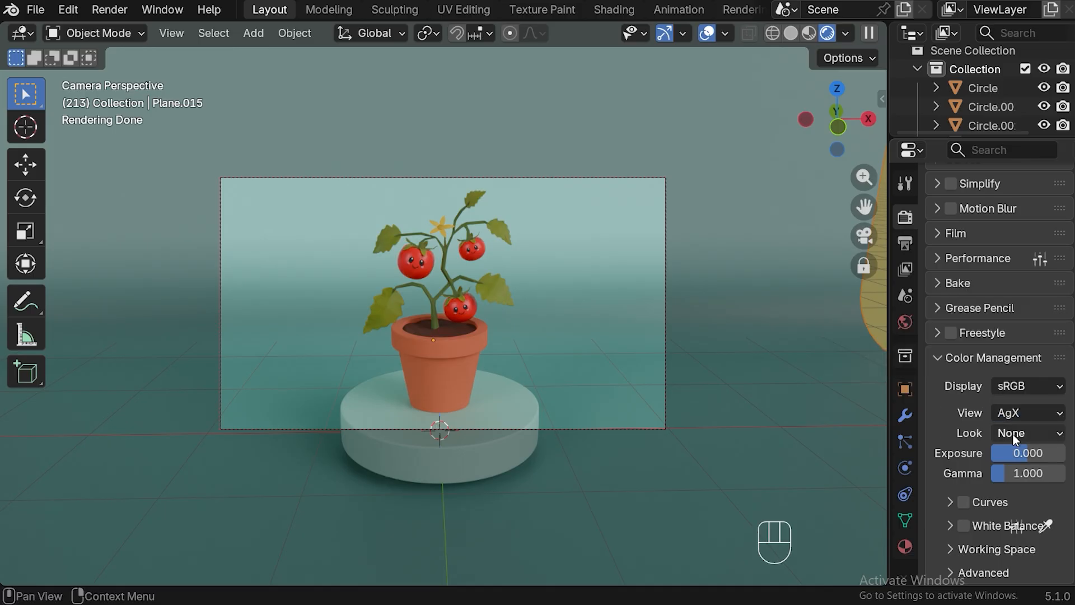
click(1056, 435)
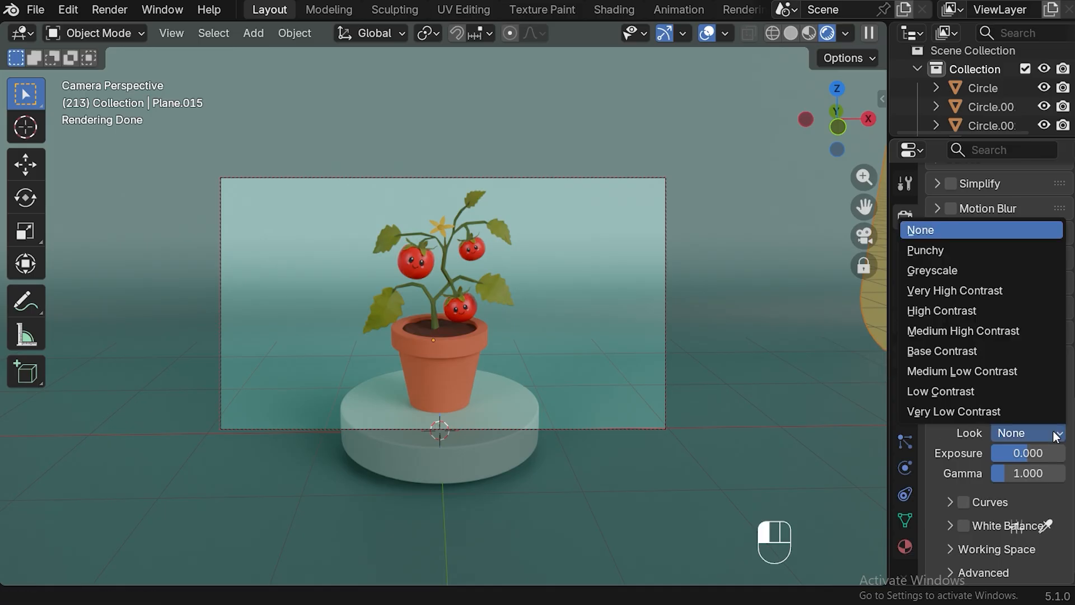
click(941, 252)
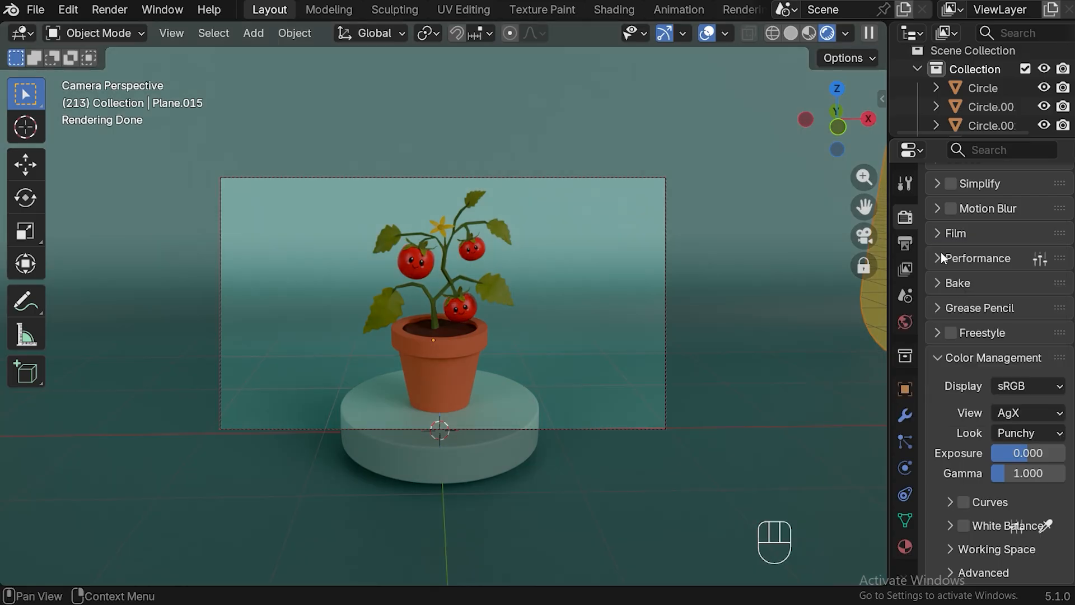
click(1057, 434)
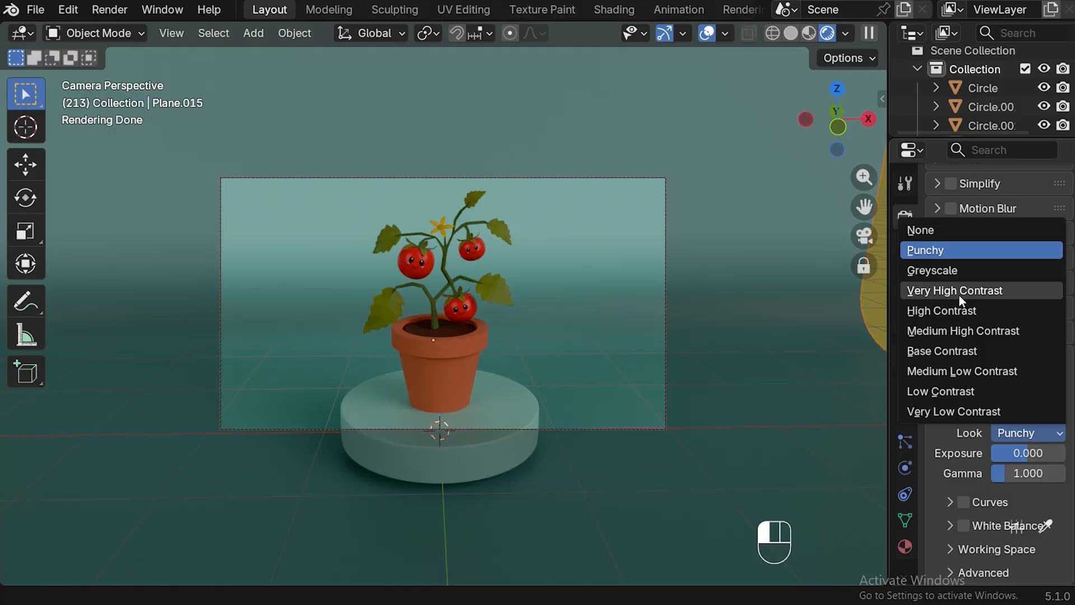
click(973, 296)
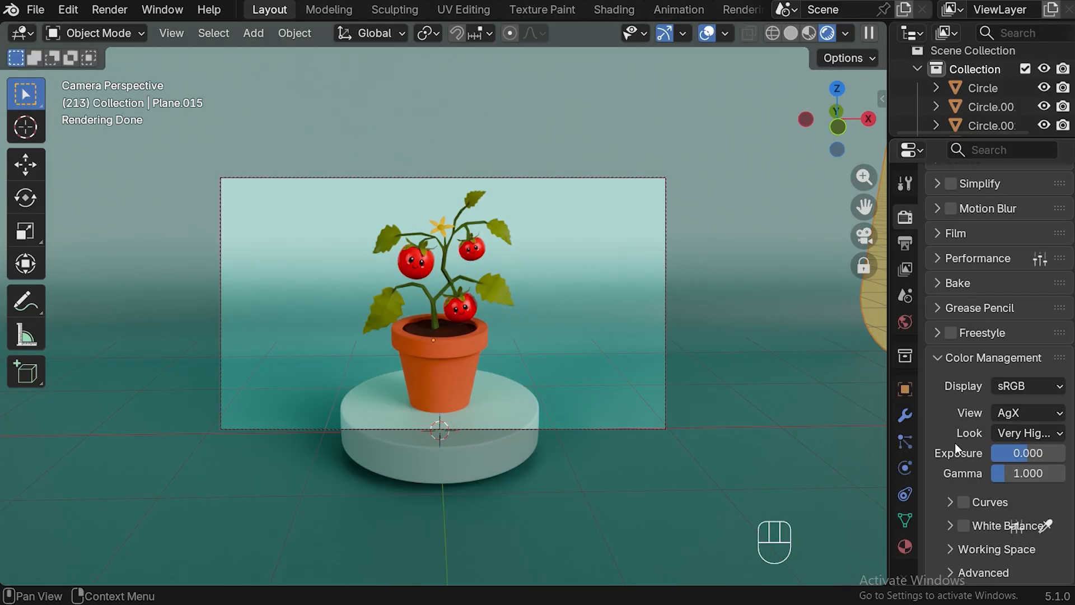
click(1060, 434)
click(964, 311)
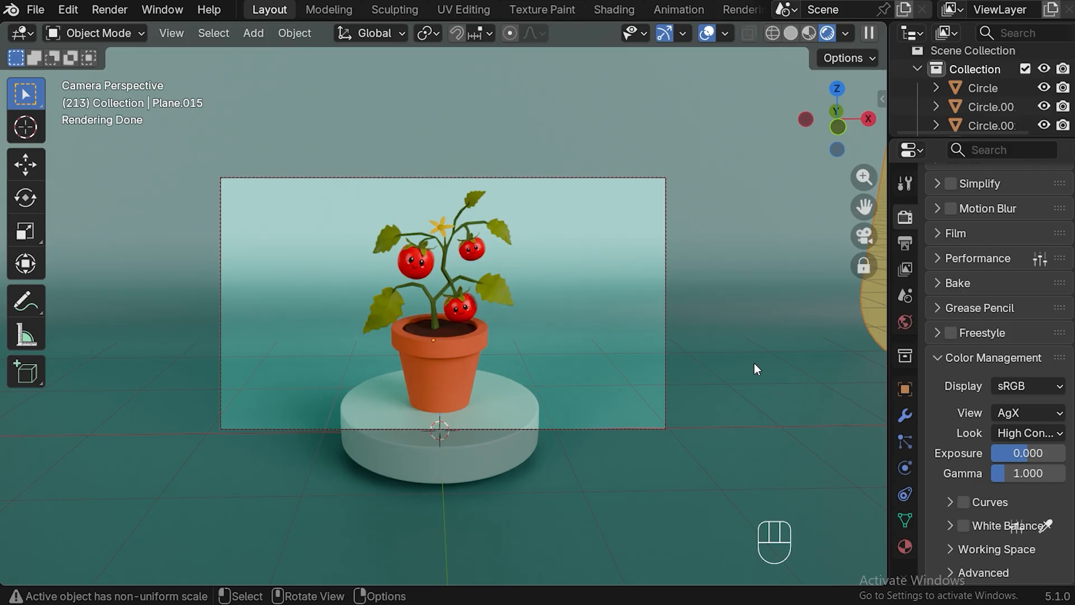
Raise the selected backdrop plane slightly along the Z axis
key(g)
key(z)
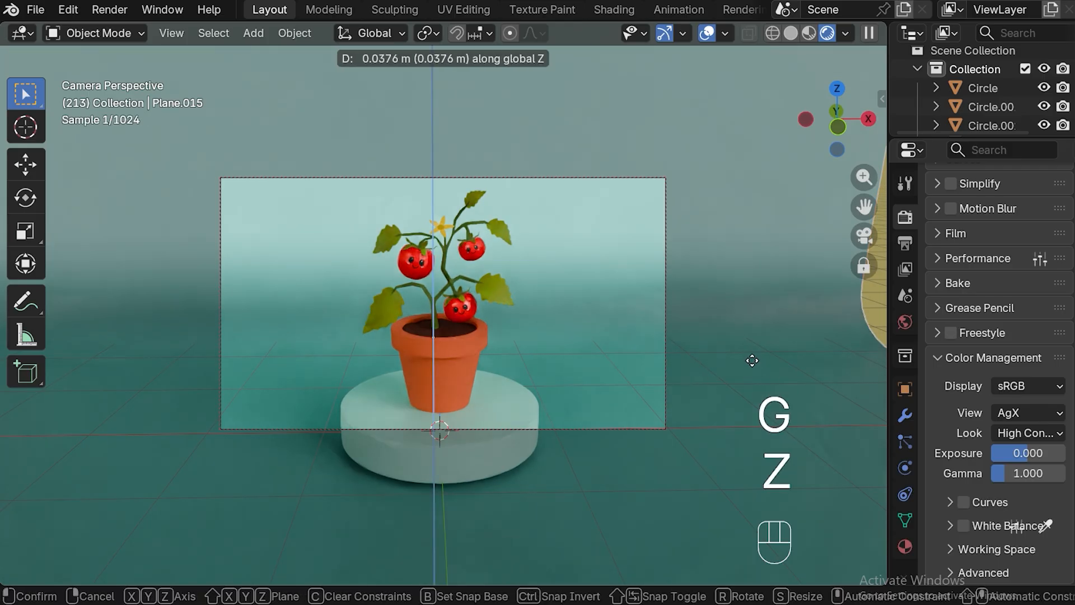
click(749, 357)
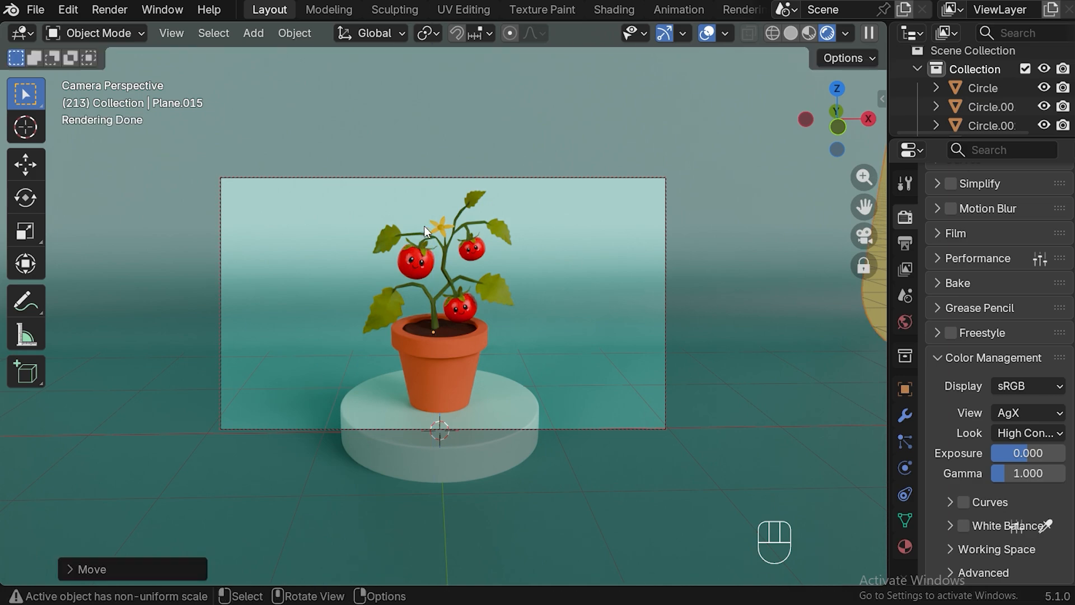
Delete the existing Light object from the "cam and light" collection
click(916, 69)
drag(996, 142, 995, 197)
click(1007, 131)
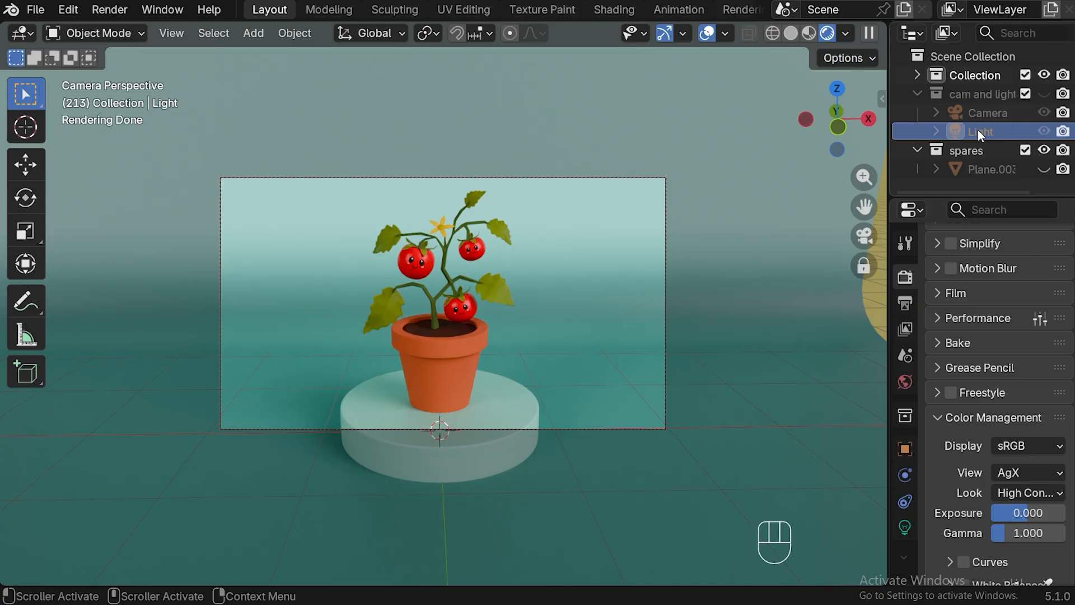
key(x)
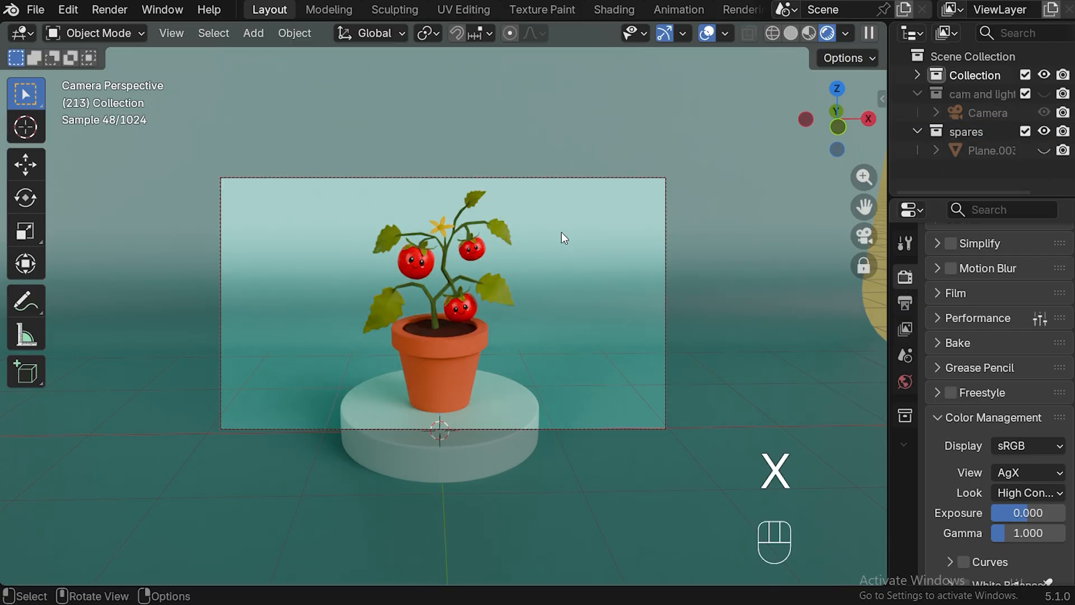
Add an area light in front and to the left of the podium, and stretch it to about twice its width along X
key(KP_7)
scroll(572, 299, down, 2)
drag(864, 208, 880, 122)
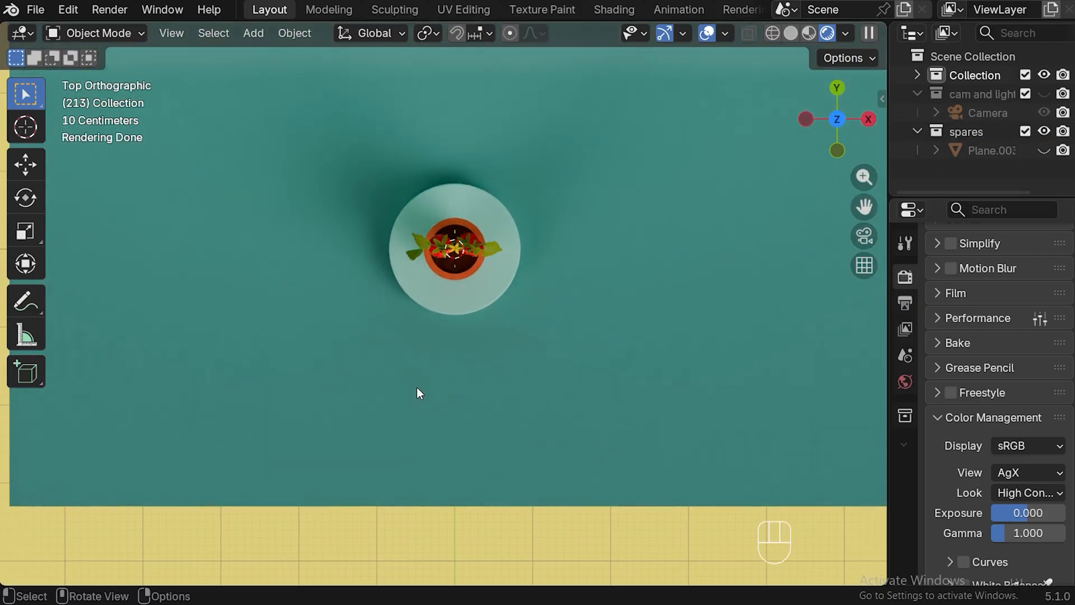
shift+right_click(370, 356)
key(shift+a)
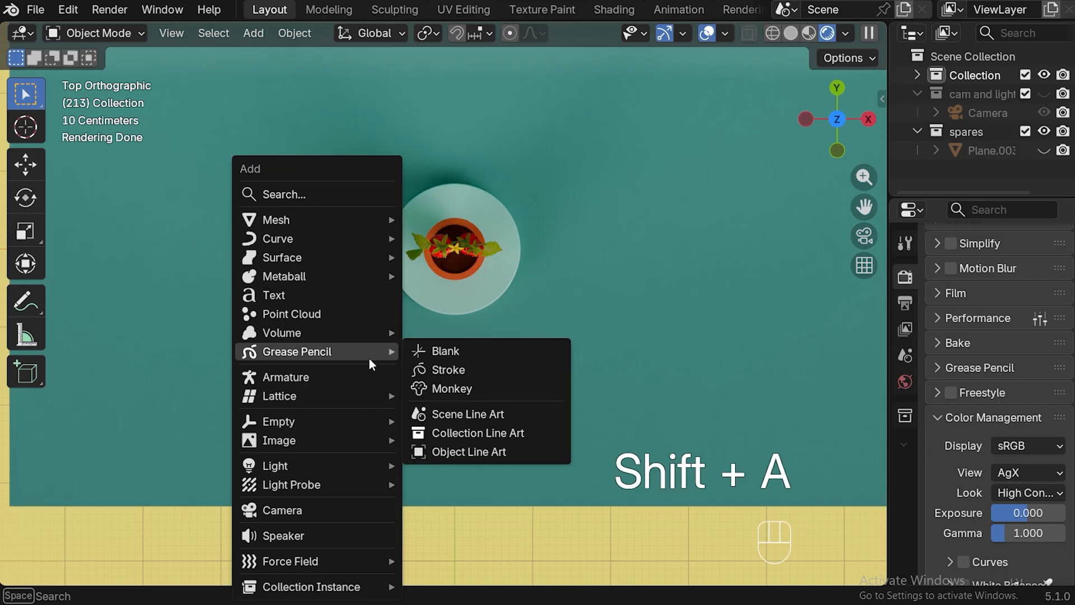
mouse_move(372, 466)
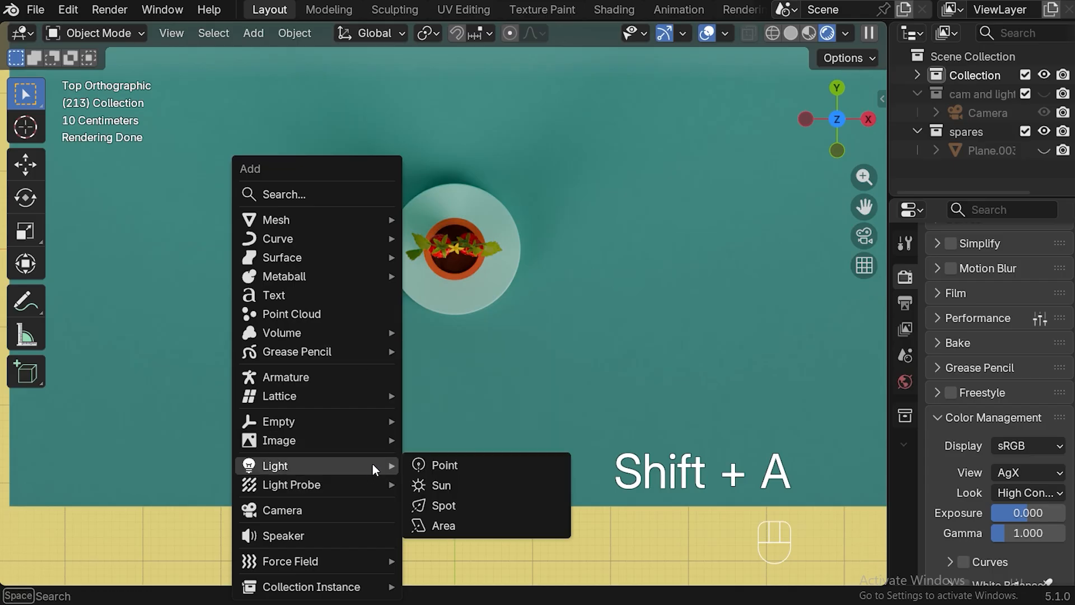
click(437, 526)
key(s)
key(x)
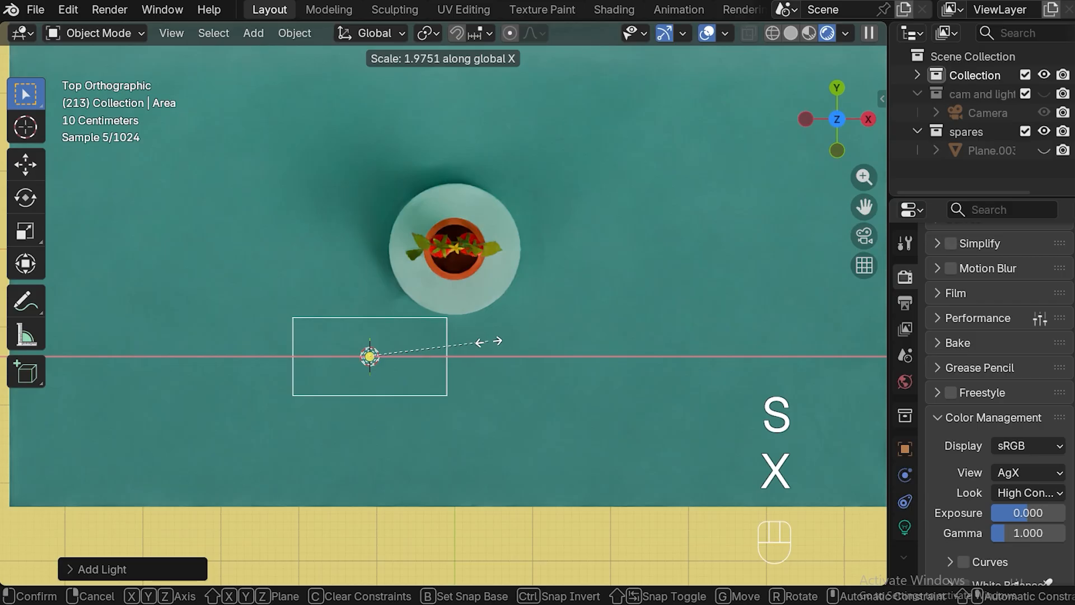
click(489, 342)
Tilt the area light about 67° toward the plant as seen from the side, and raise it about 2 m along Z
key(KP_3)
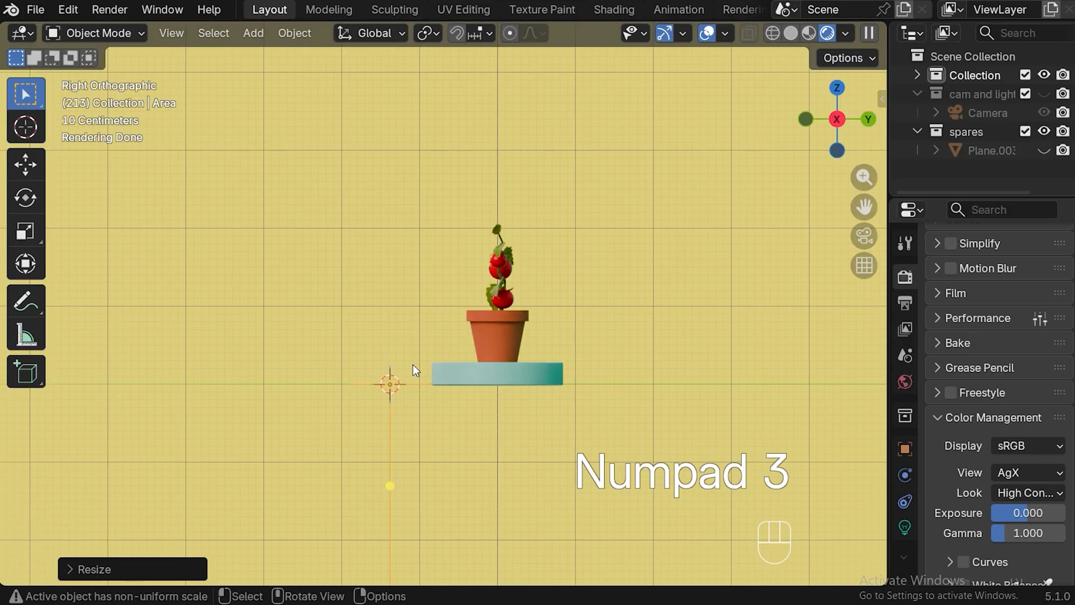
key(r)
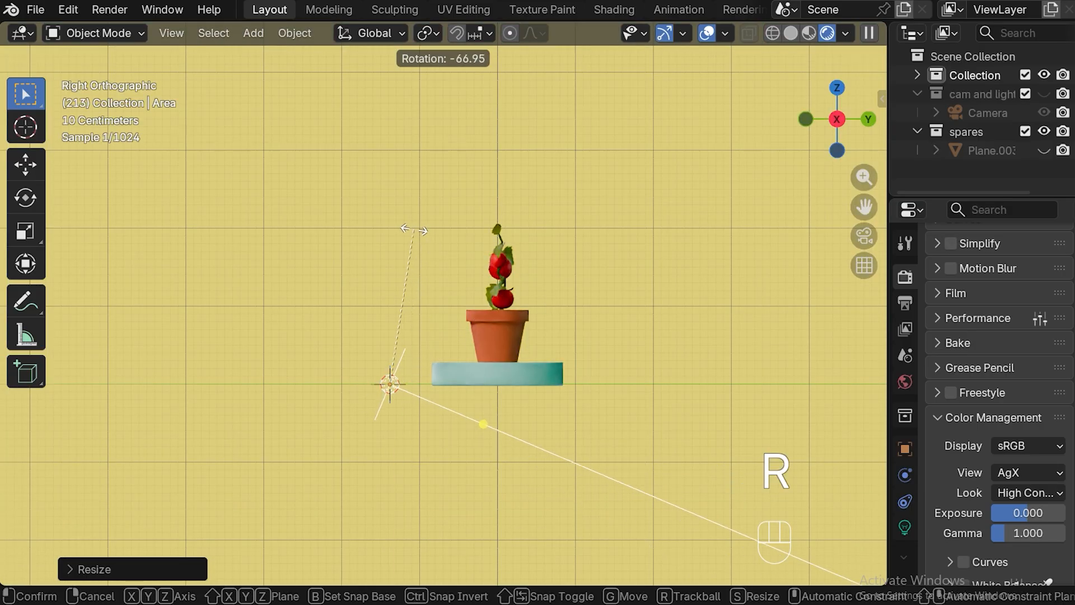
click(414, 230)
key(g)
key(z)
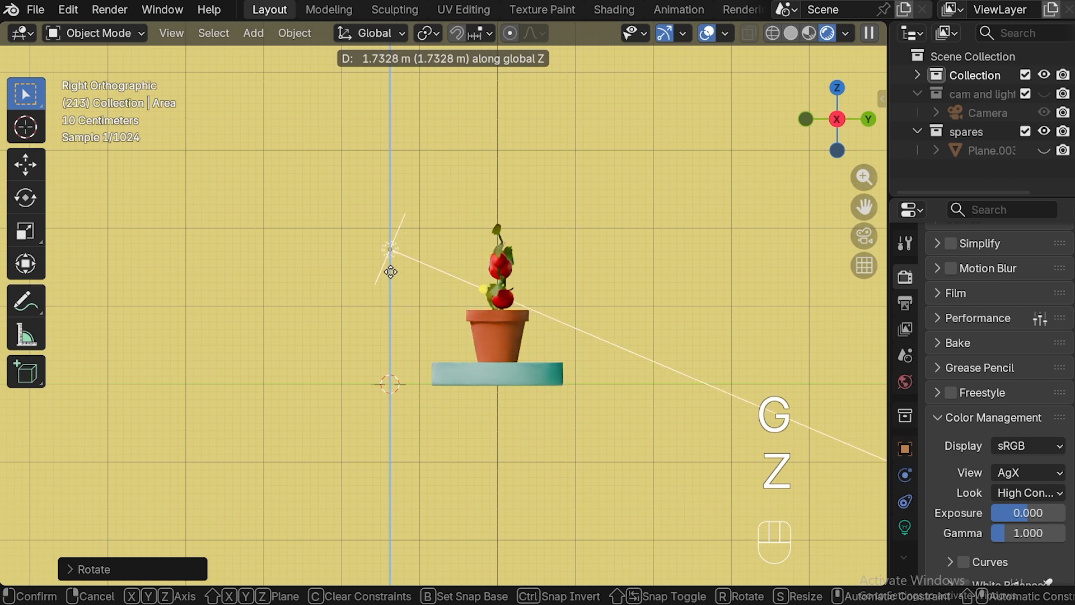
click(389, 251)
Rotate the area light about 39° around the global Z axis so that it aims at the plant
key(KP_1)
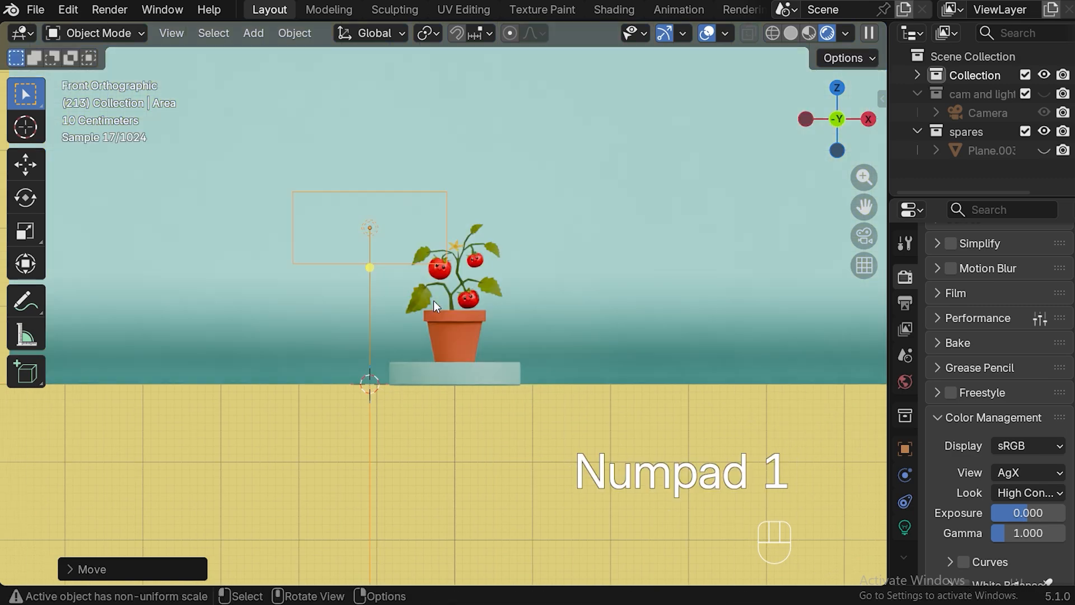
key(r)
key(z)
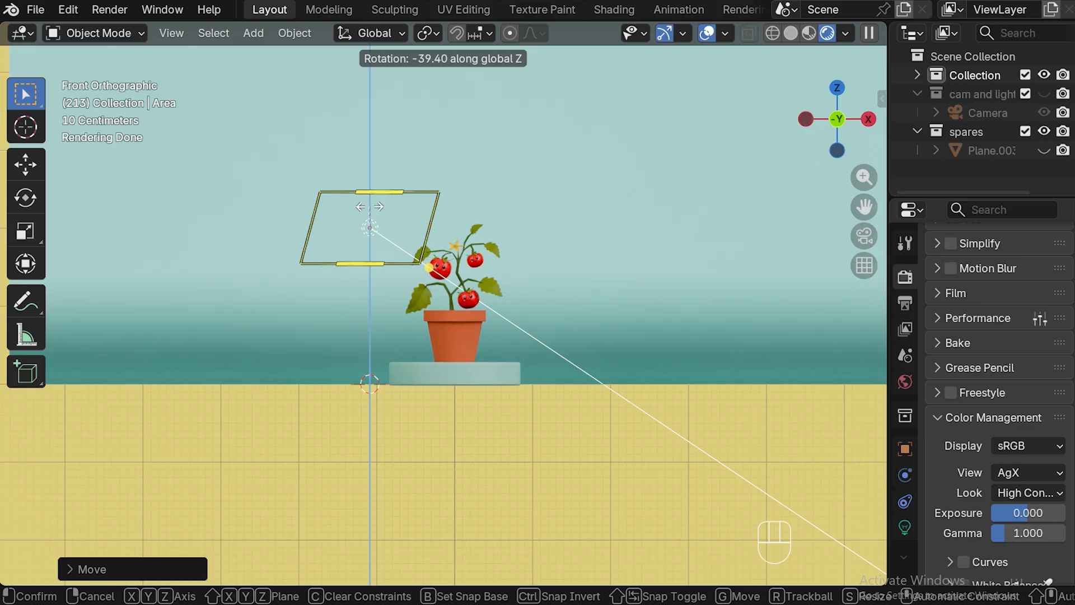
click(369, 207)
With the scene seen through the camera, set the area light's color to the warm yellow-orange #FFC345
click(905, 527)
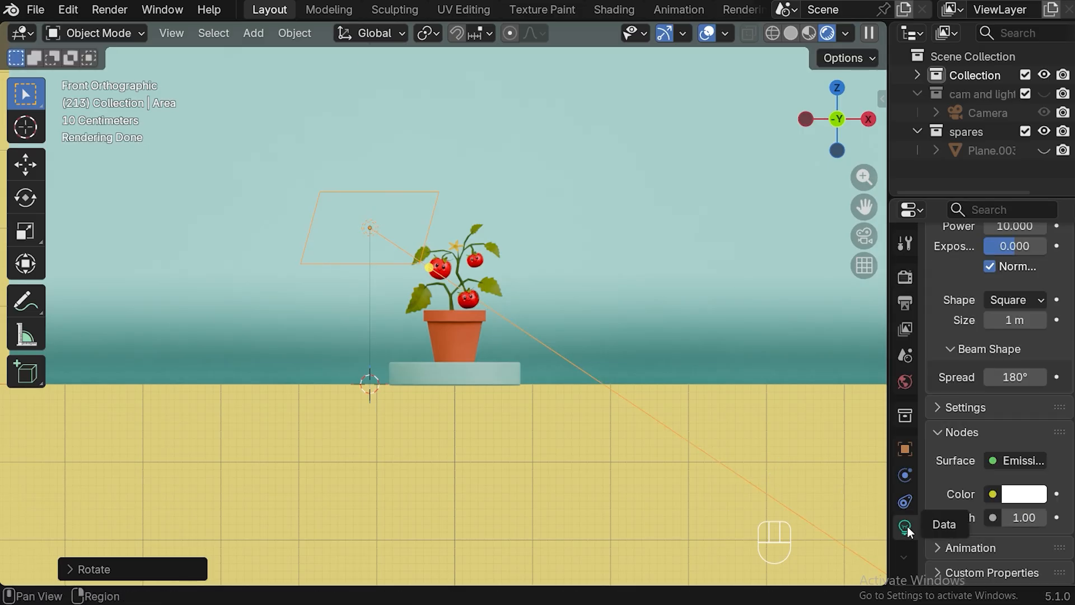
click(865, 236)
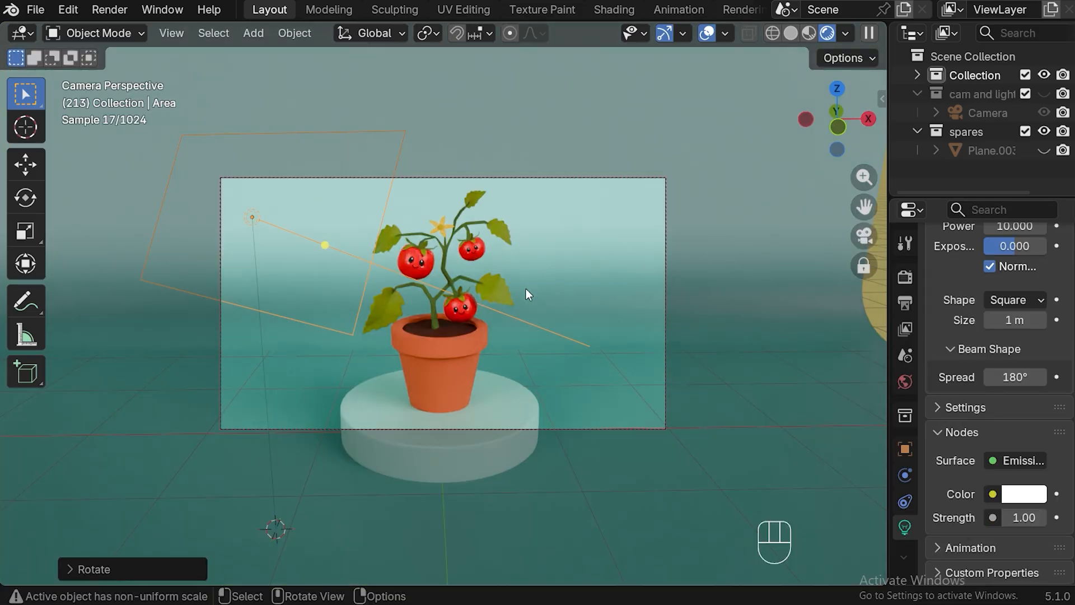
scroll(1003, 302, up, 8)
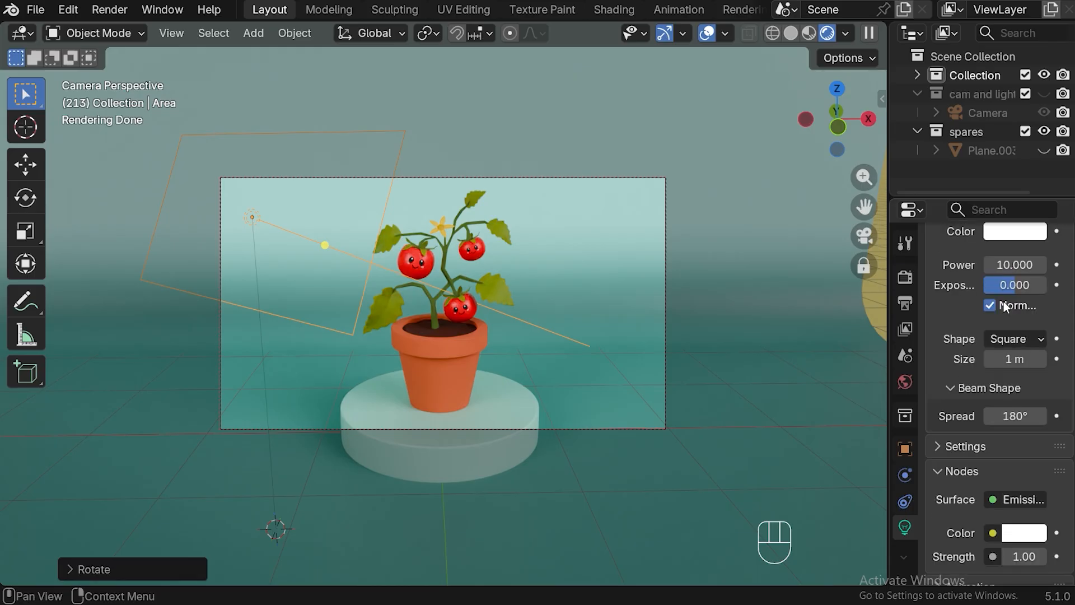
click(1015, 387)
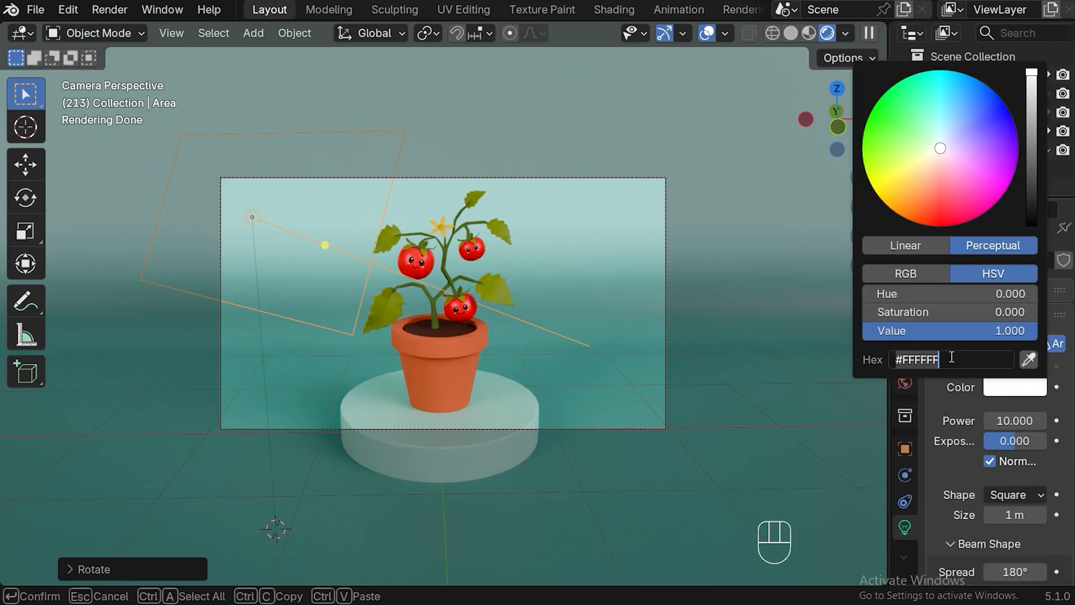
text(#FFCA8B)
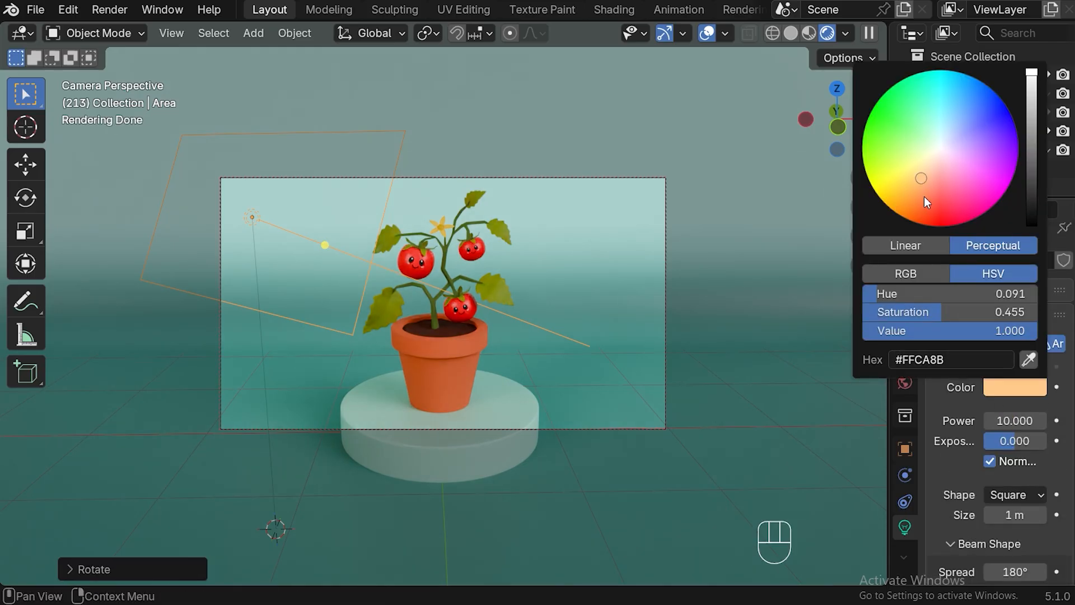
drag(912, 187, 903, 190)
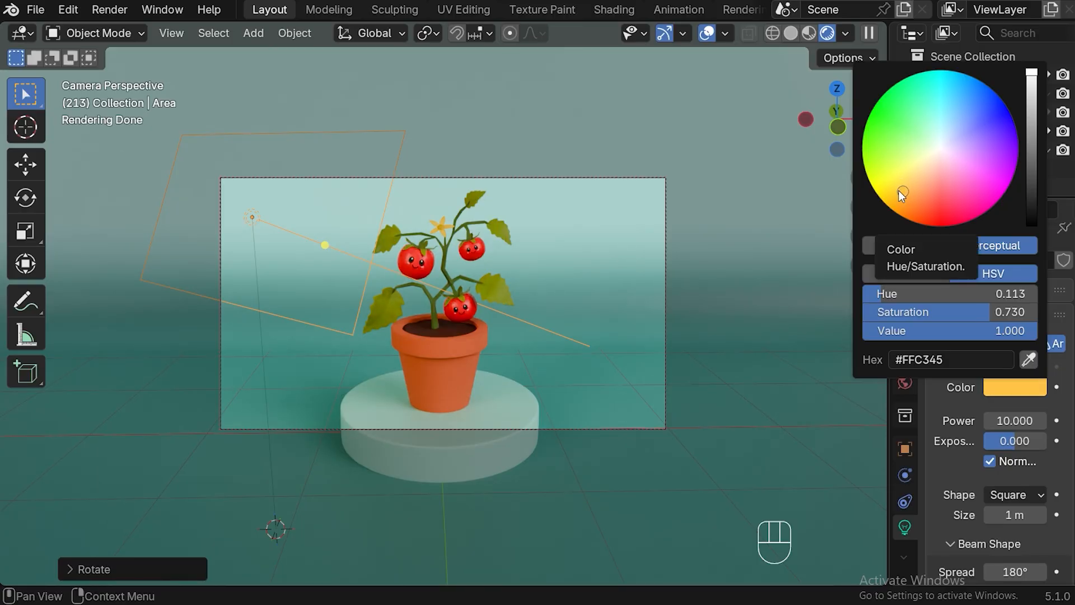
Set the area light's beam spread to 45°
scroll(1017, 419, down, 3)
click(1023, 494)
text(45)
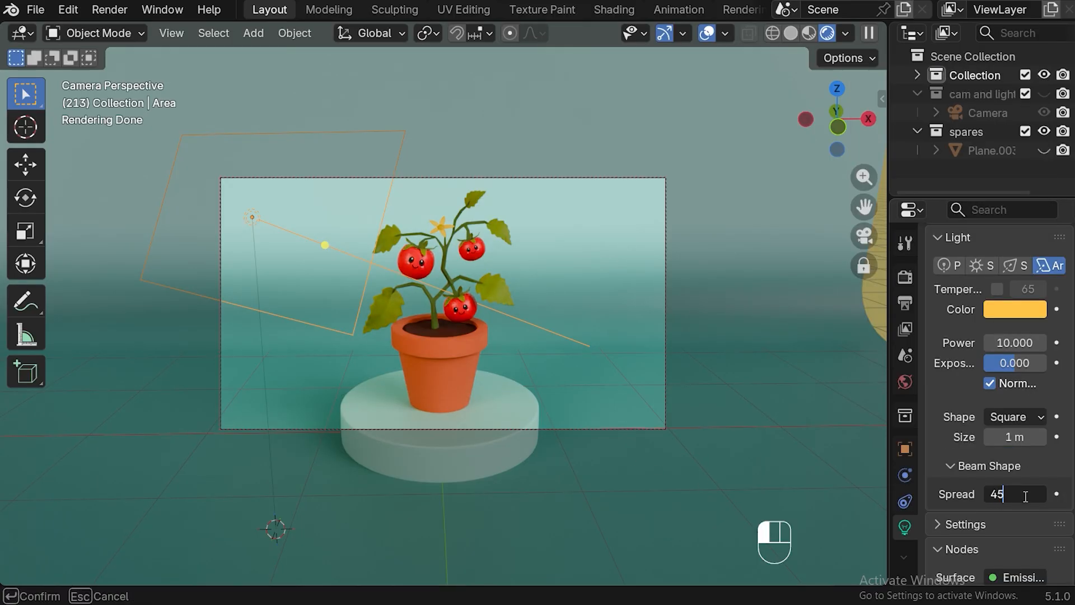
key(Return)
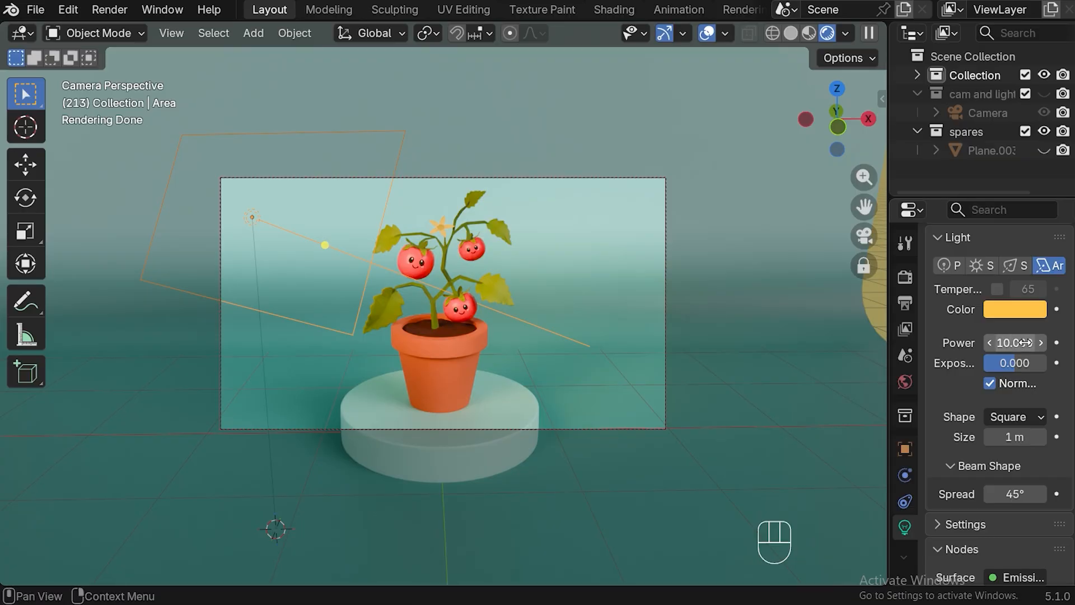
Try a power of 7 for the area light, and set it to 6
click(1026, 343)
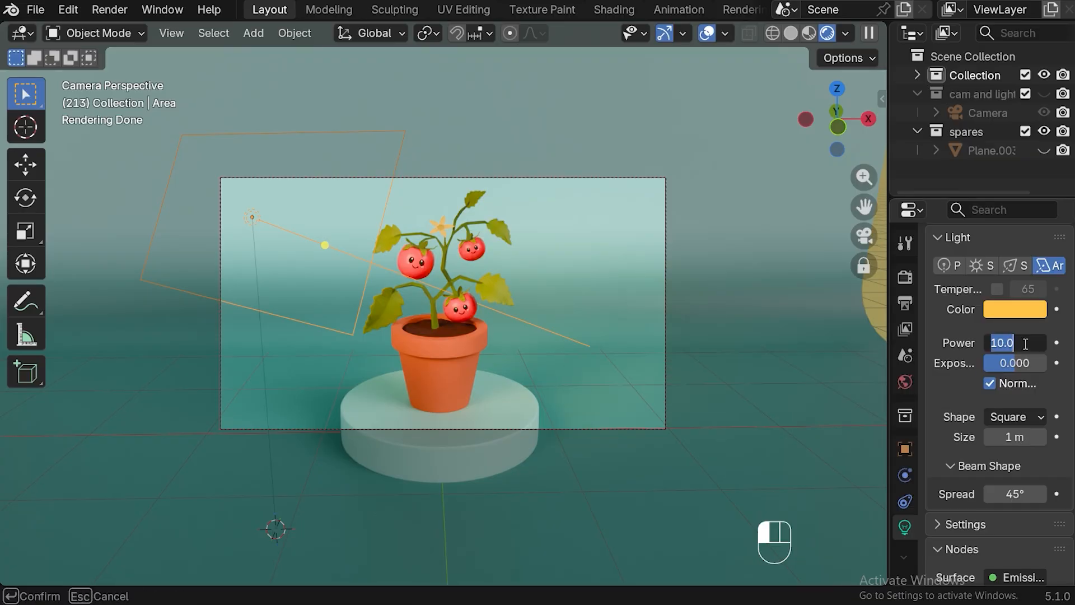
text(7)
key(Return)
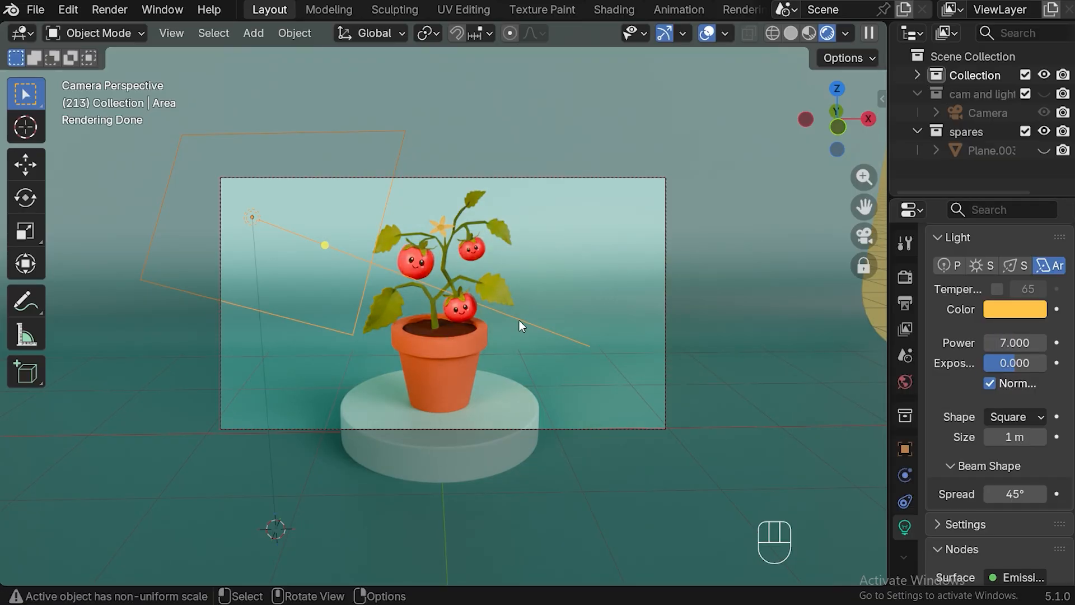
click(1029, 340)
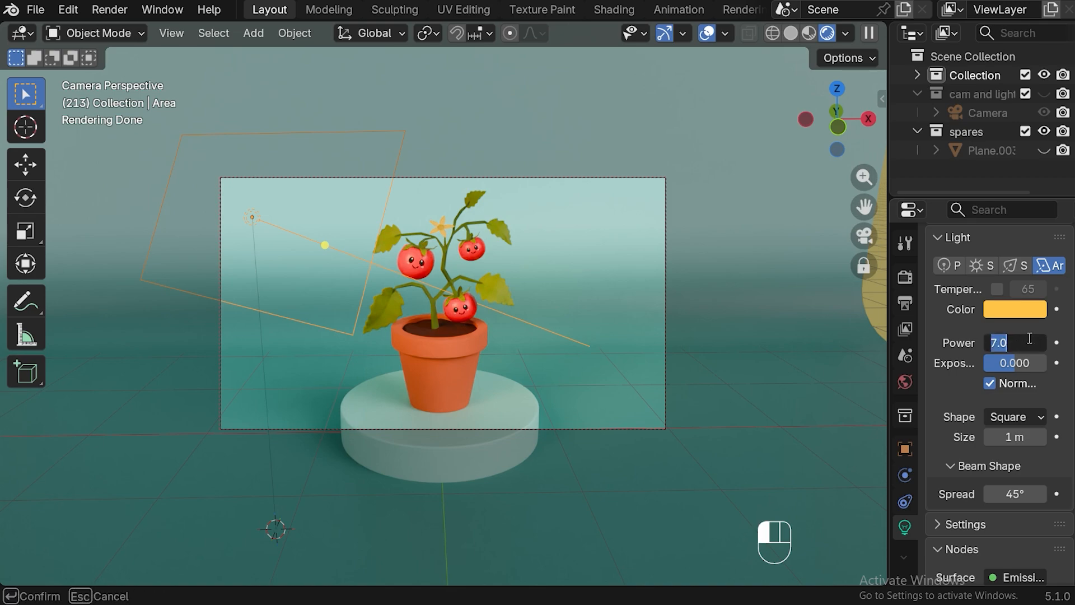
text(6)
key(Return)
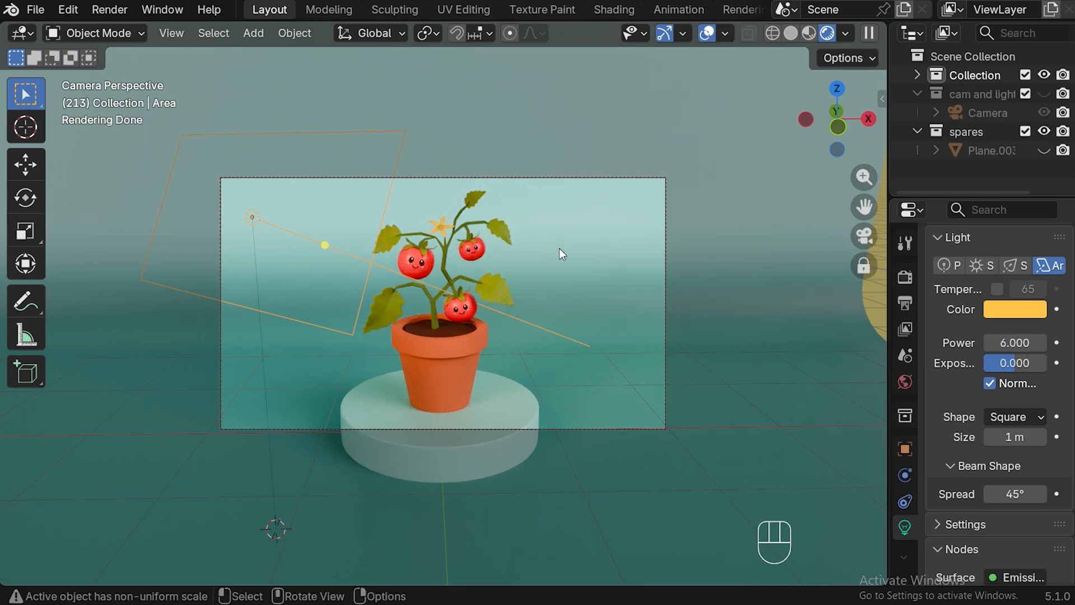
From above, duplicate the yellow area light about 2.2 m across to the other front side of the plant and rotate the copy toward it
key(KP_7)
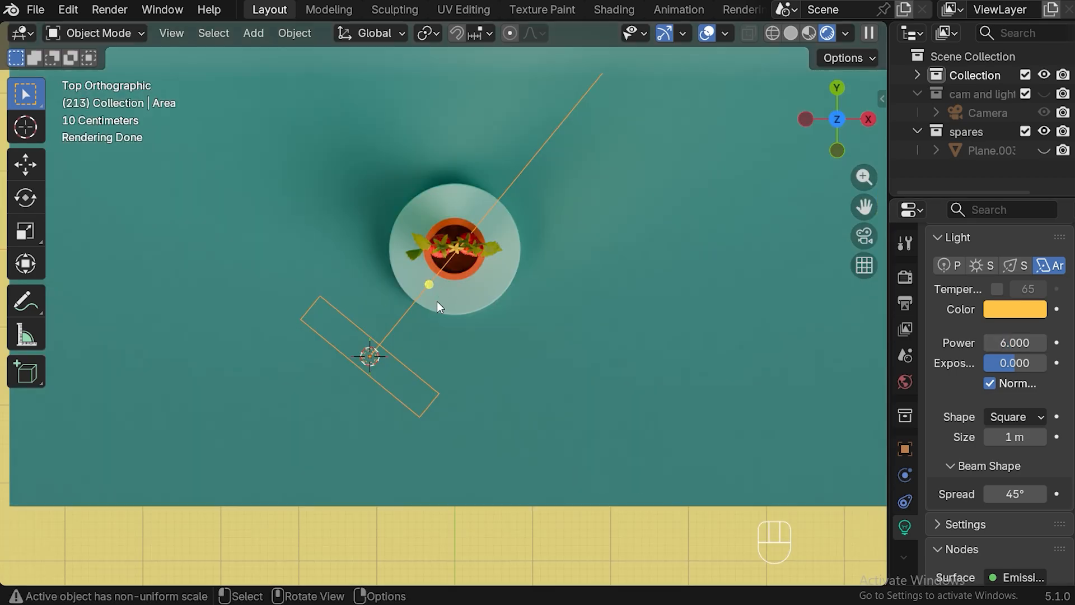
key(shift+d)
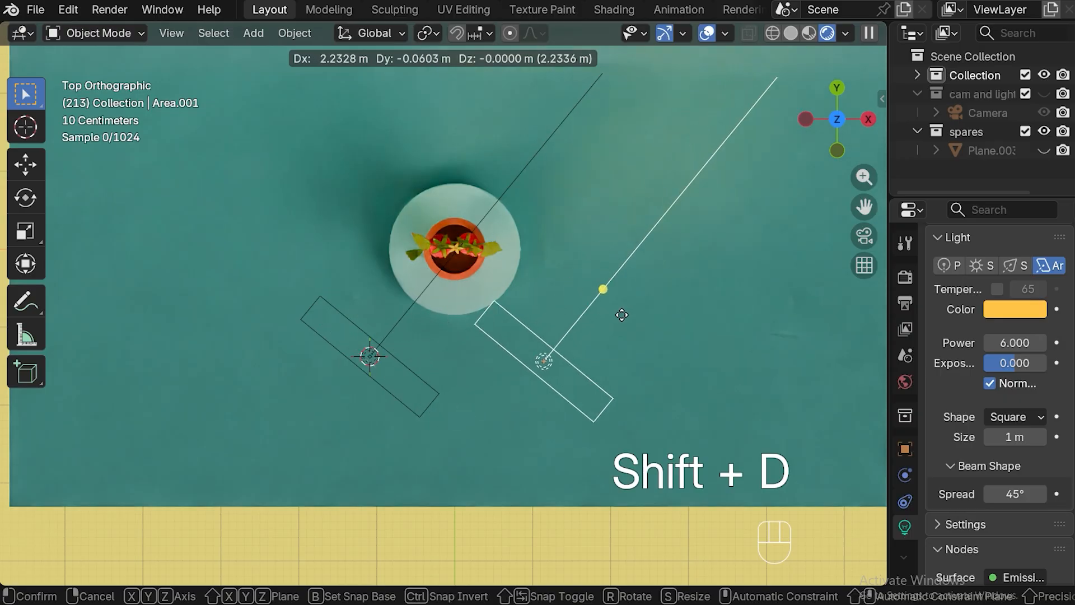
click(624, 312)
key(r)
click(466, 179)
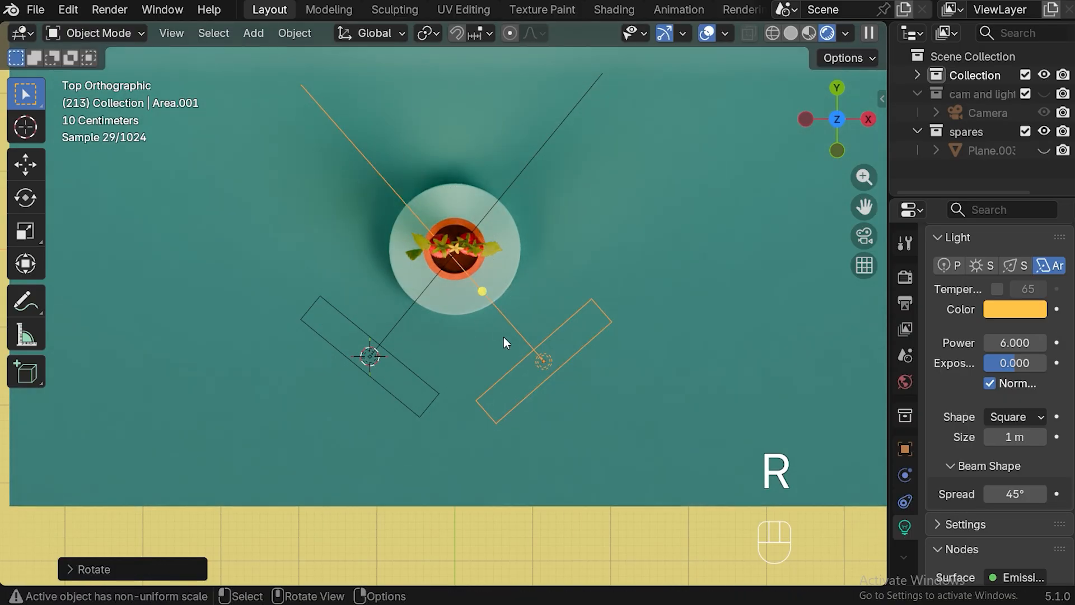
Move the duplicated light farther from the plant along its beam and scale it up to roughly twice its size
key(g)
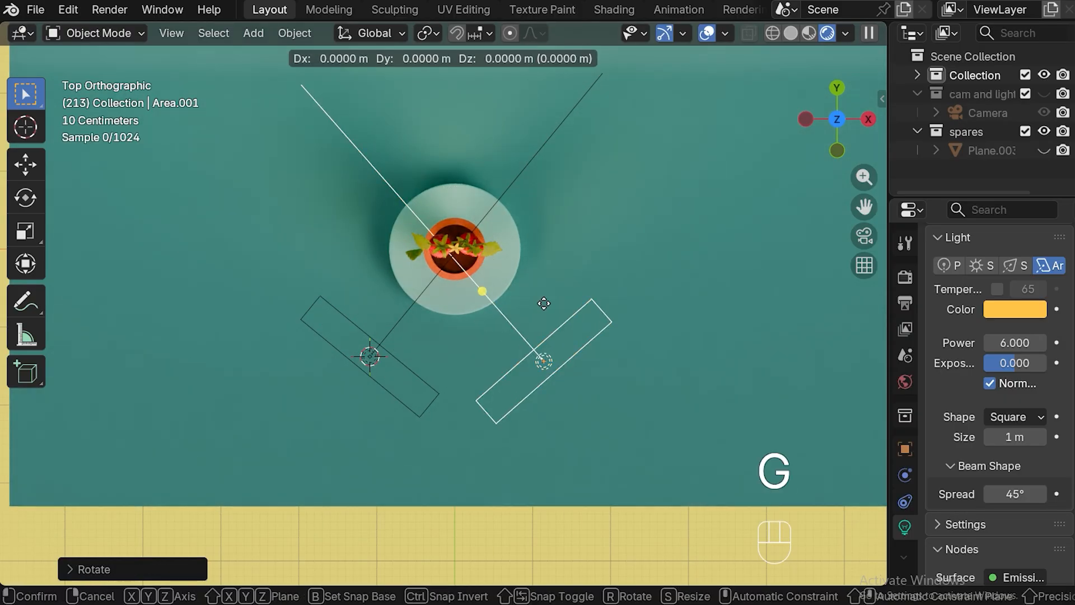
click(581, 327)
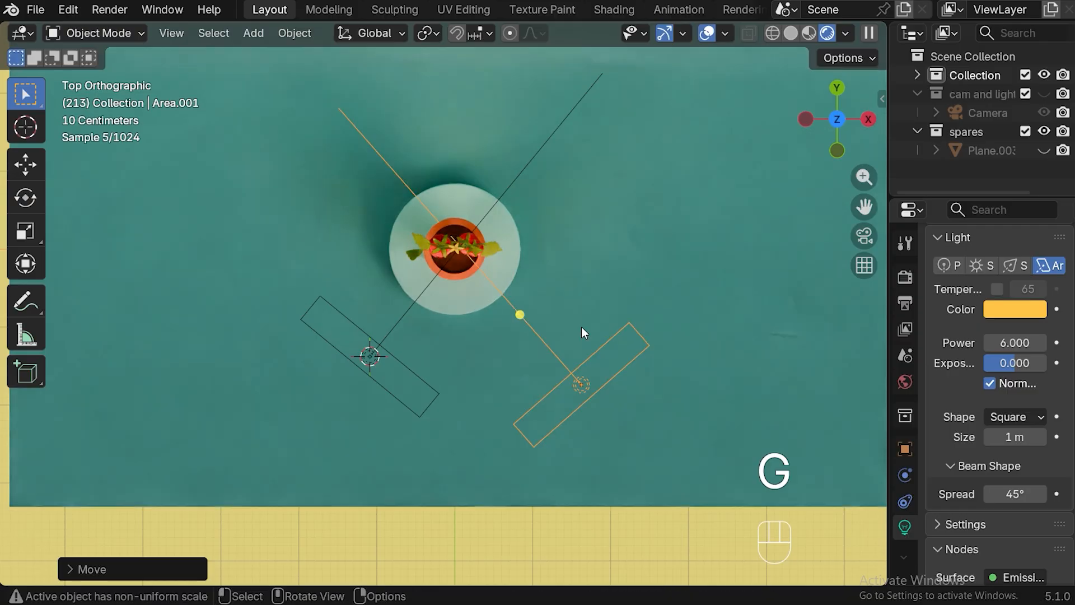
key(s)
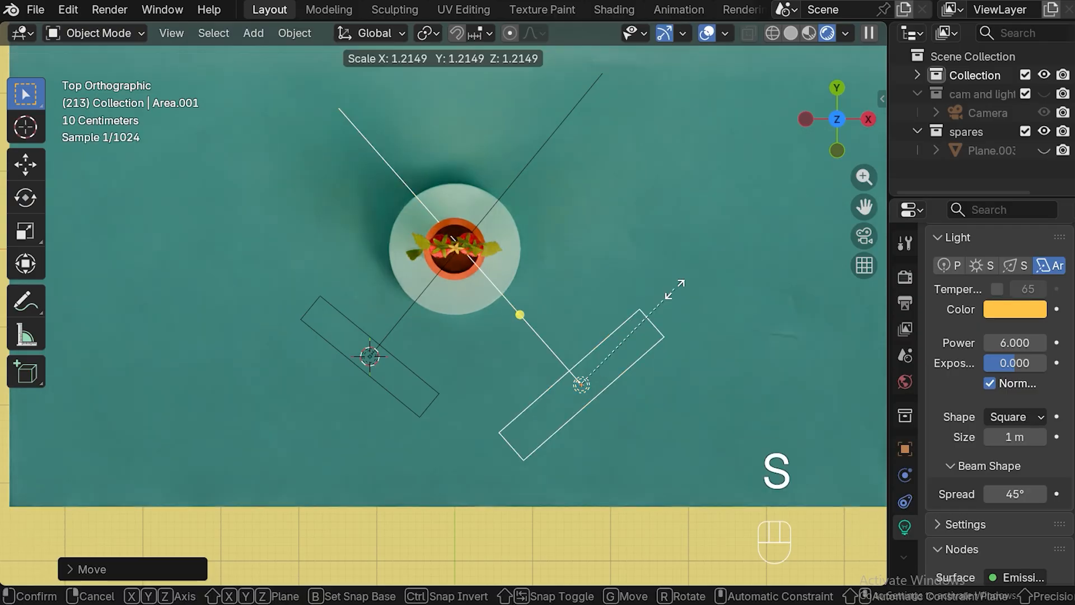
click(767, 270)
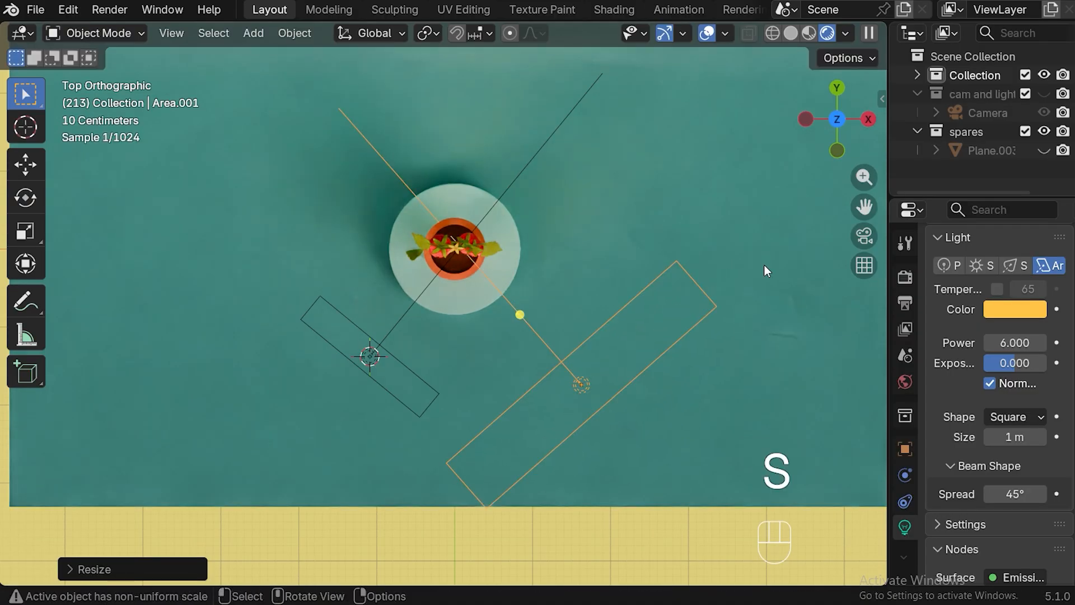
Set the enlarged area light's color to salmon pink
click(1005, 309)
text(#FF9E97)
key(Return)
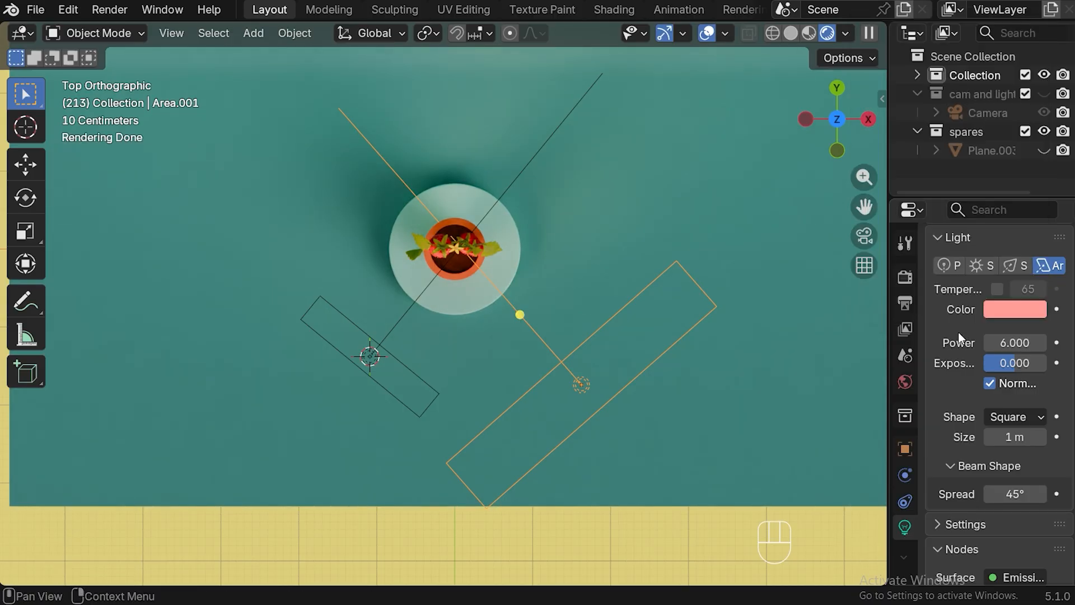
With the scene seen through the camera, set the pink light's power to 4 and re-aim its beam across the tomatoes
click(863, 237)
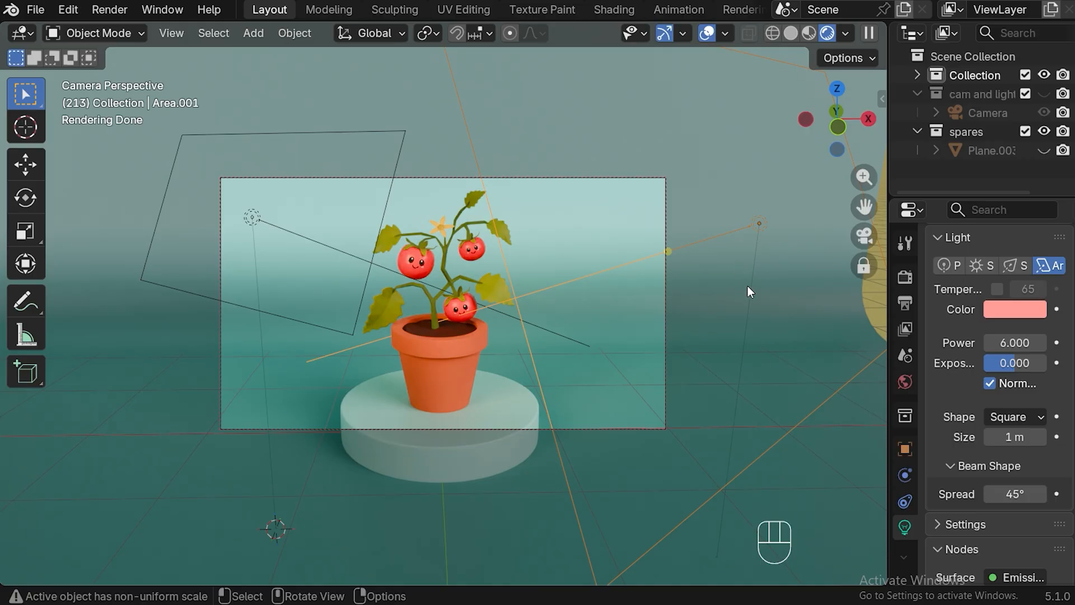
click(1008, 342)
text(4)
key(Return)
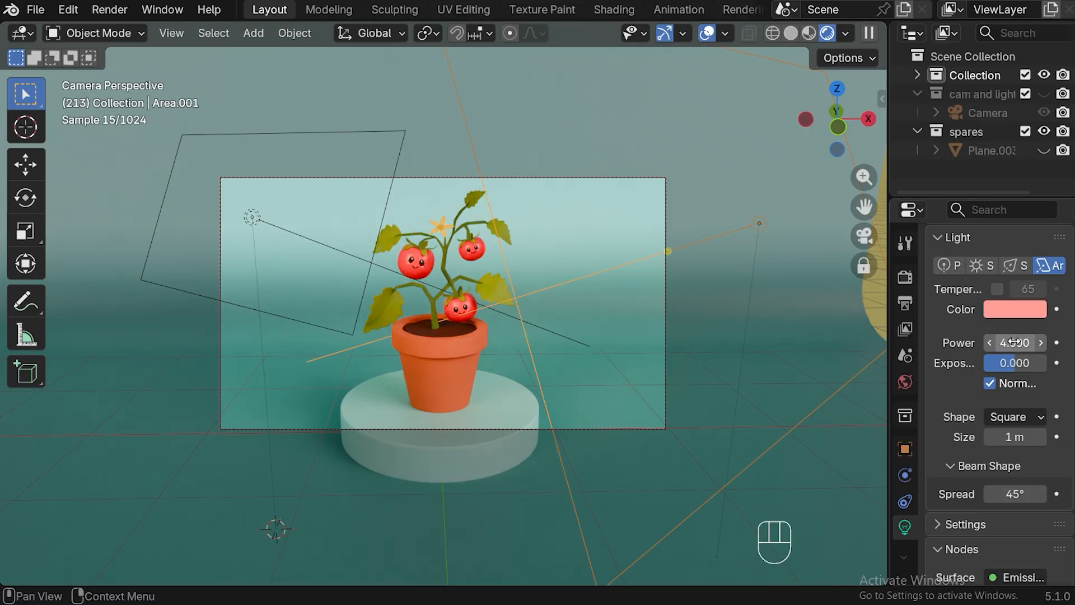
drag(672, 256, 409, 257)
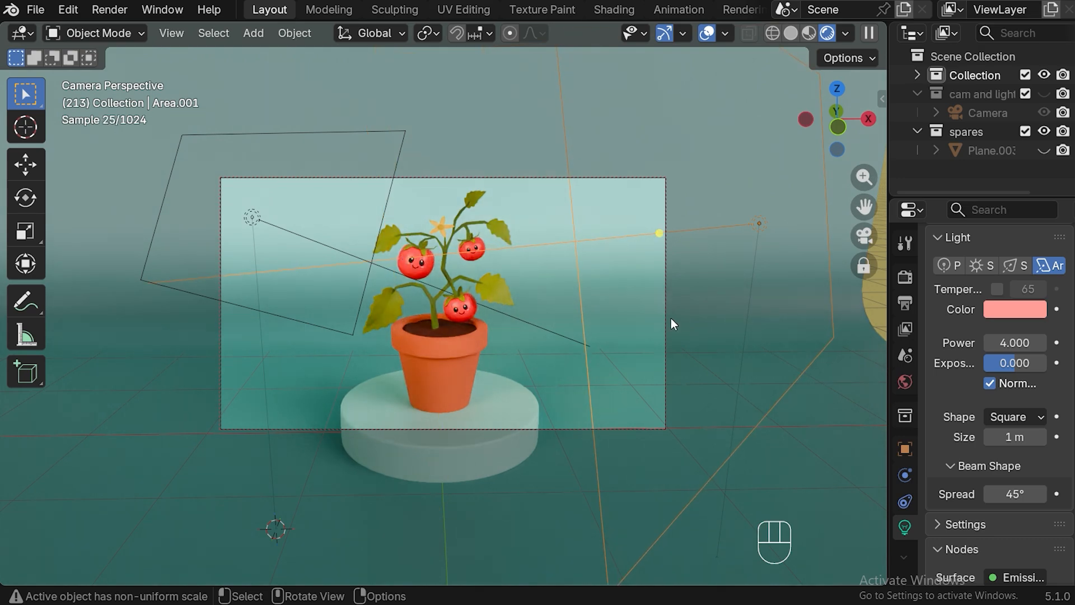
Raise the original yellow area light's power to 7
click(251, 218)
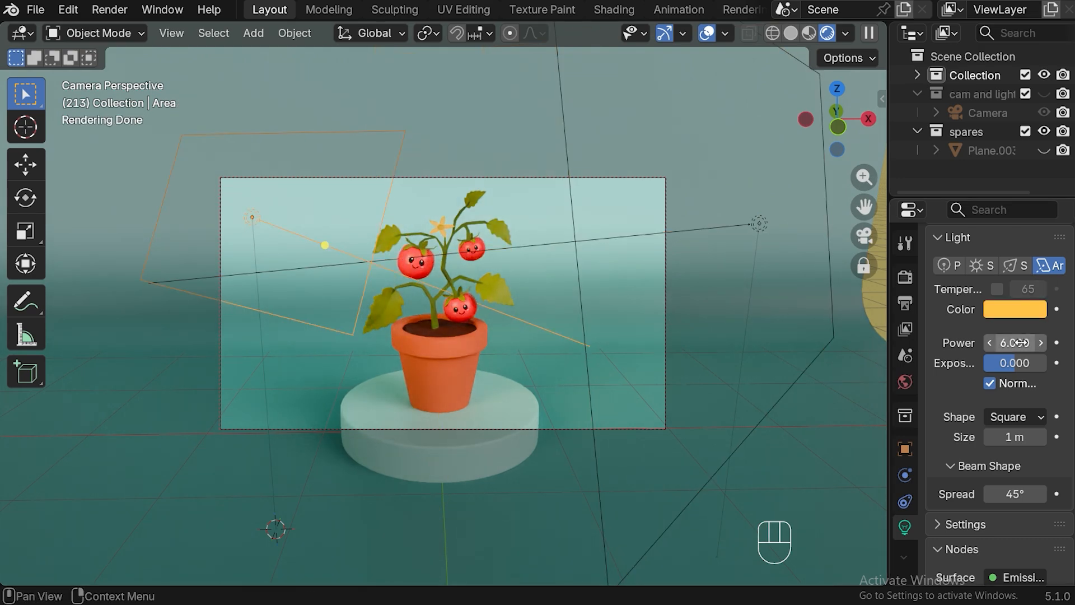
click(1040, 343)
double_click(1039, 343)
click(1039, 343)
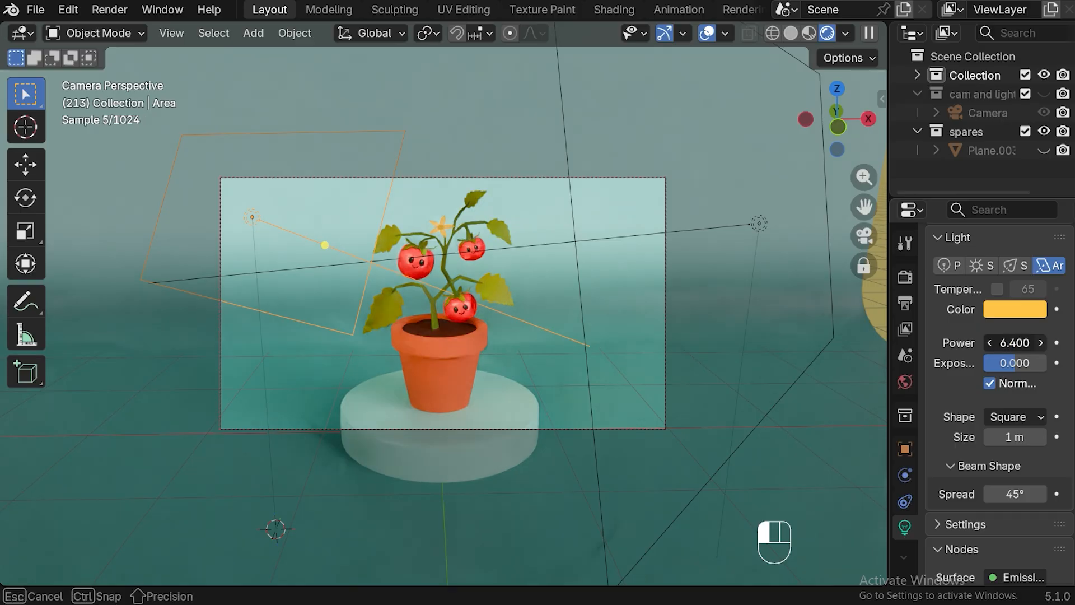
click(1040, 342)
click(1039, 343)
click(1039, 342)
click(1040, 342)
click(1040, 343)
click(1040, 343)
From above, duplicate the yellow area light to the rear-left of the plant, then adjust its position and rotation so that it aims at the pot
key(KP_7)
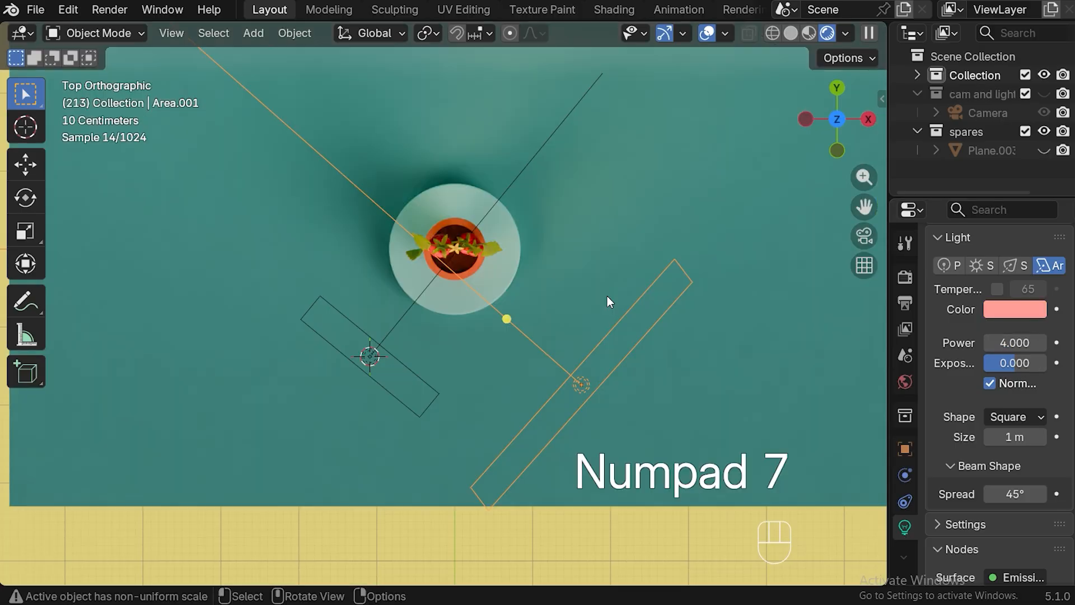
click(375, 361)
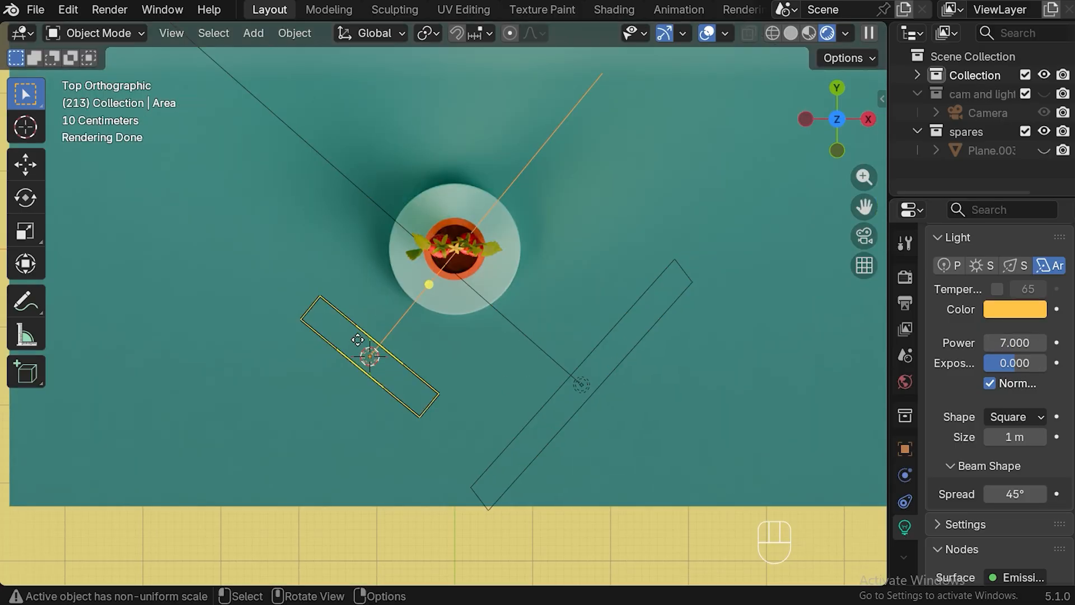
key(shift+d)
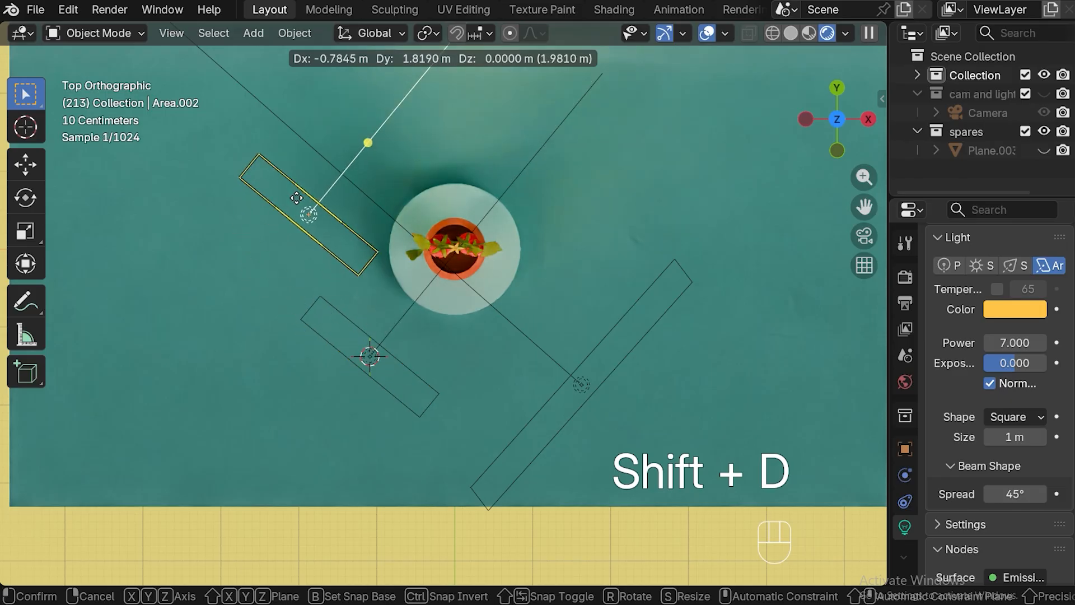
click(305, 164)
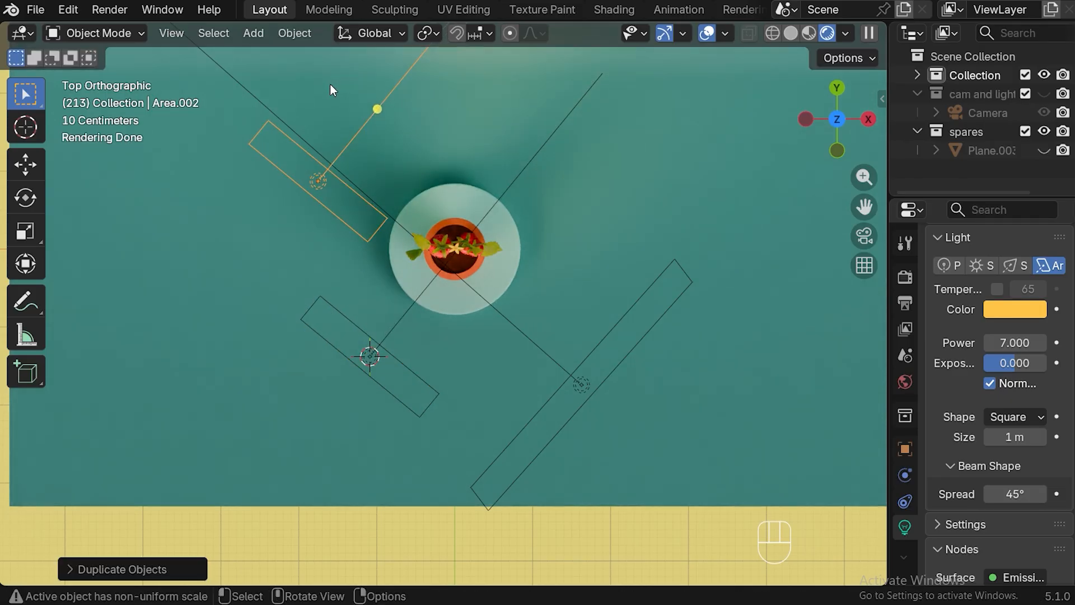
key(r)
click(411, 180)
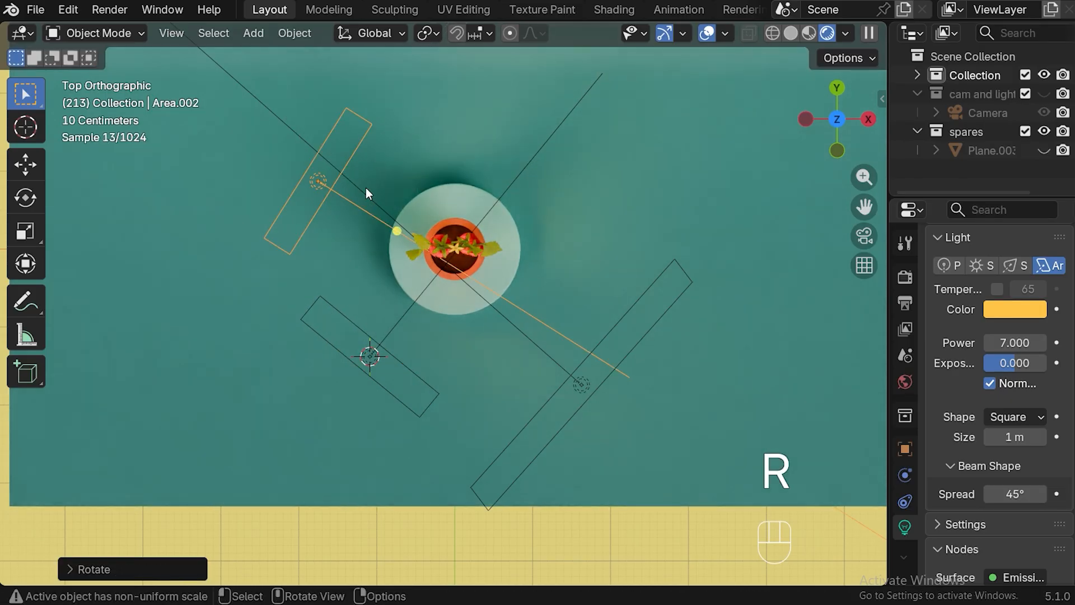
key(g)
click(388, 165)
key(r)
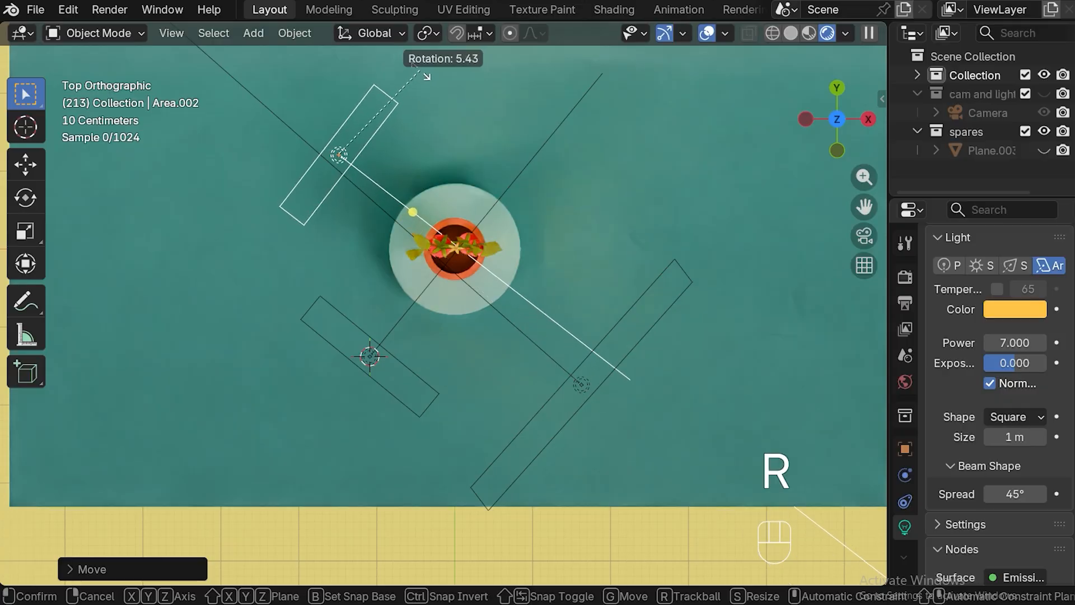
click(422, 70)
With the scene seen through the camera, scale the rear-left area light up to roughly twice its size
click(864, 236)
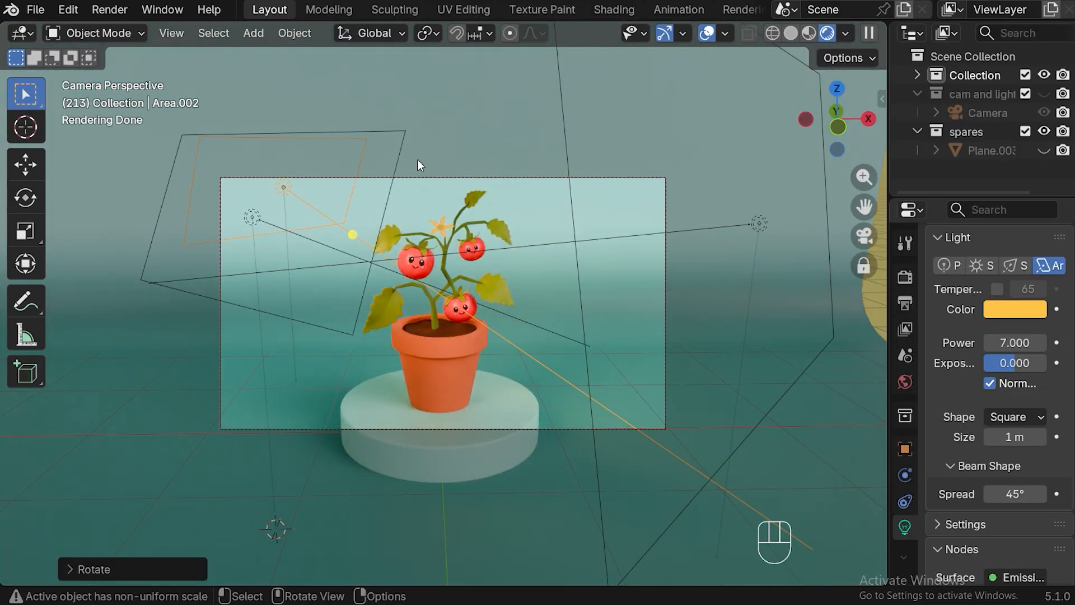
key(s)
click(545, 152)
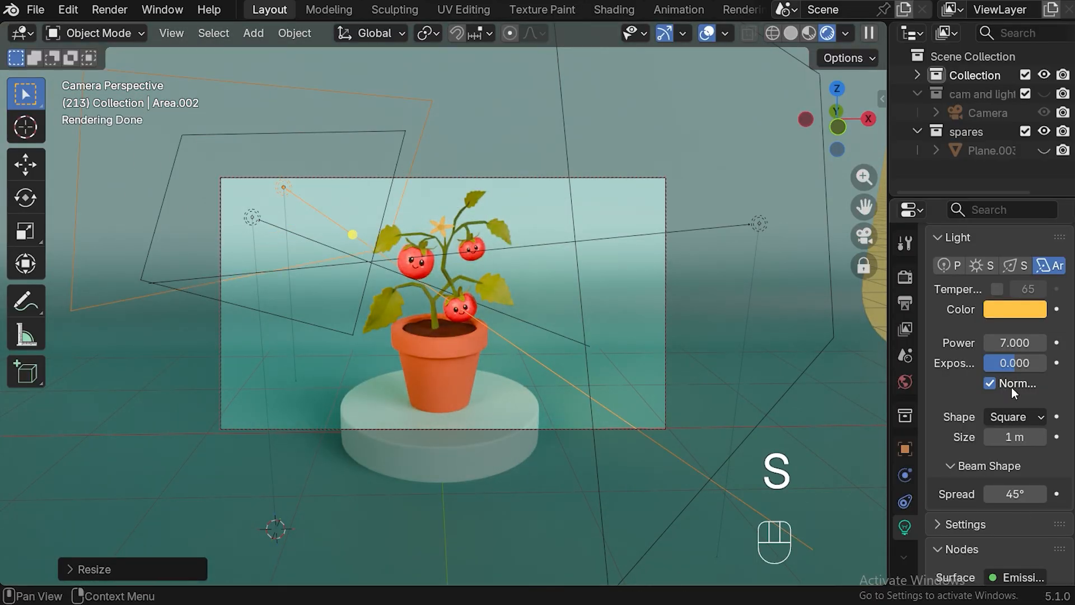
Set the rear-left area light's color to the peach orange #FFCA8B and its power to 13.6
click(1012, 308)
click(959, 307)
key(Return)
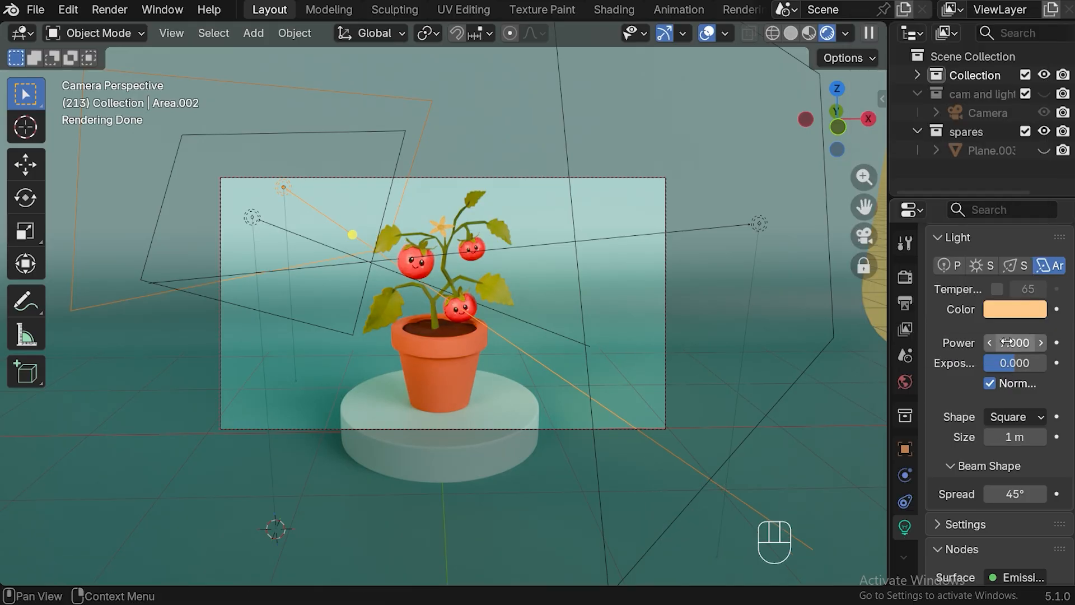
drag(1015, 343, 1041, 342)
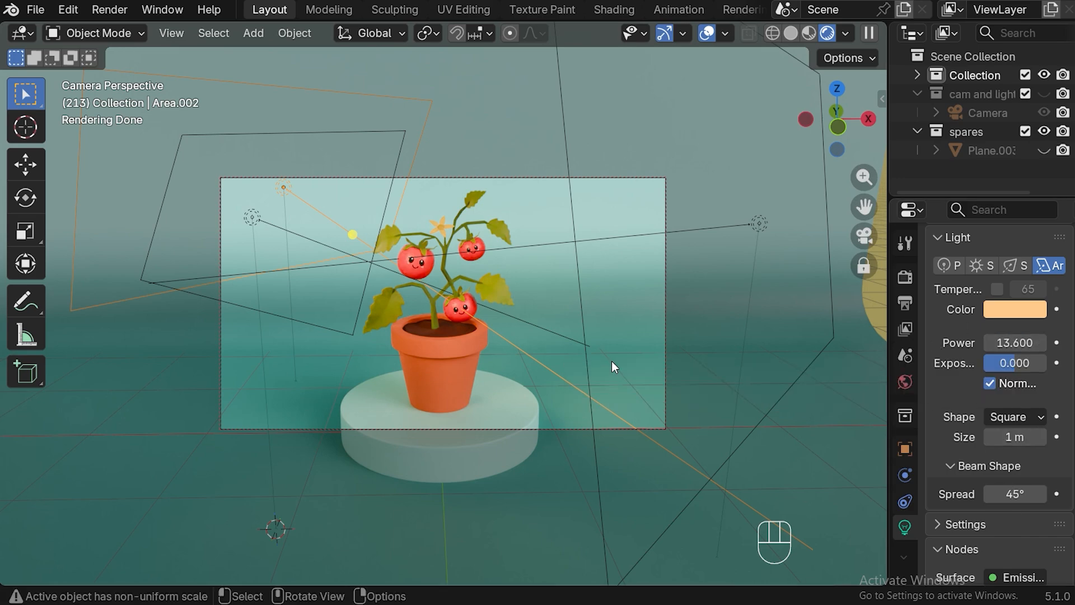
From above, duplicate the peach light to the rear-right of the plant and rotate the copy to aim at the pot
key(KP_7)
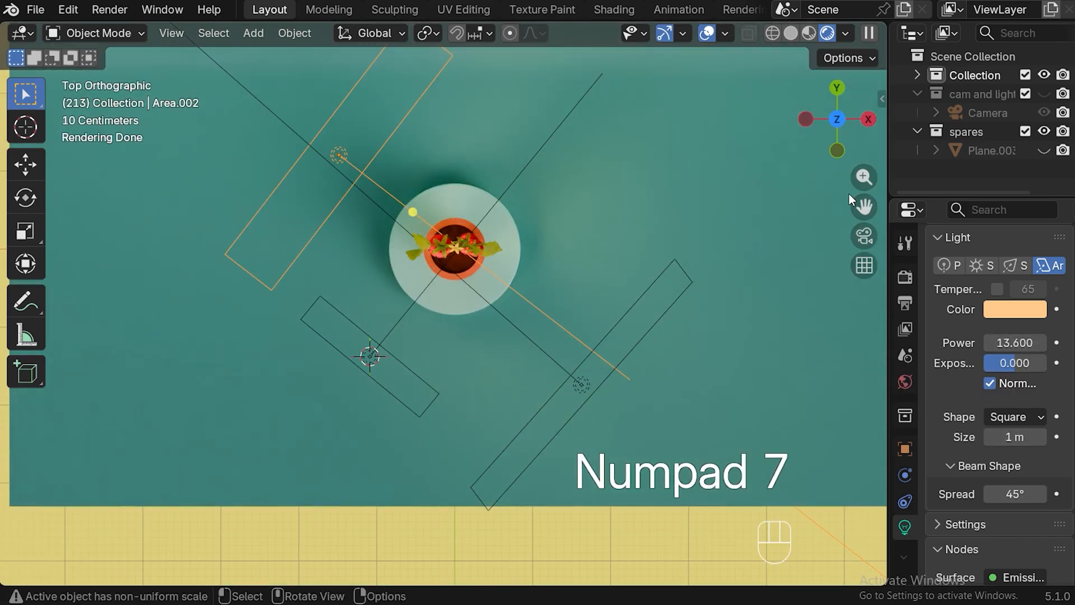
key(shift+d)
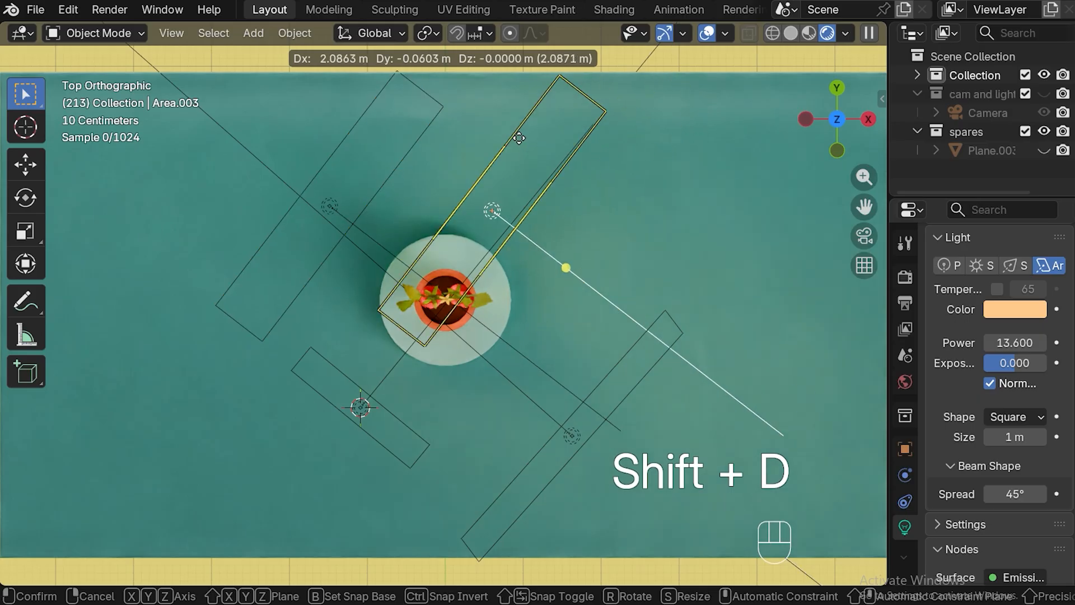
click(542, 129)
key(r)
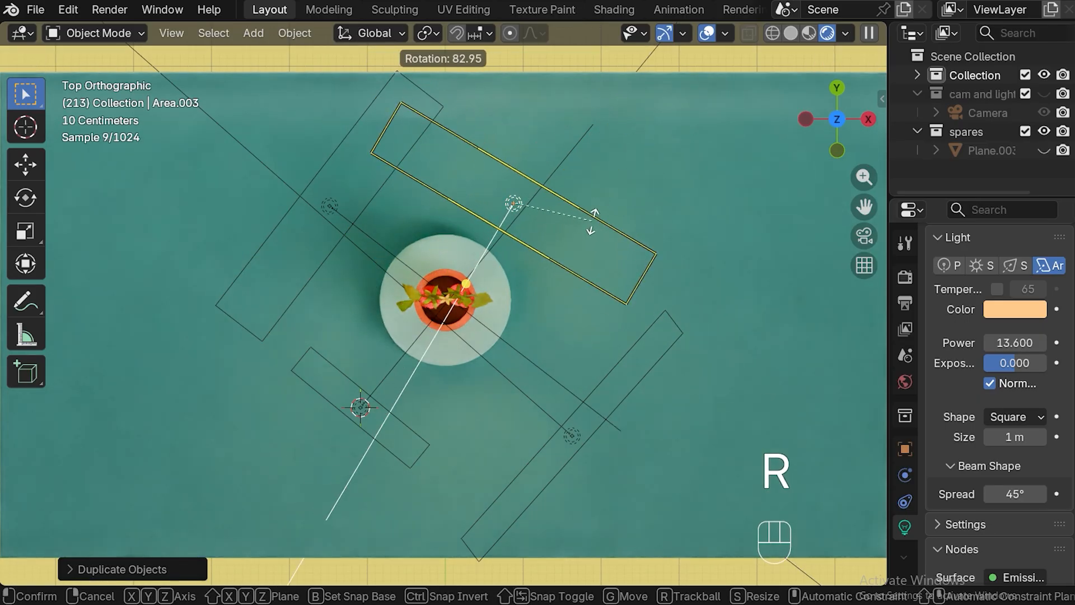
click(567, 245)
In the camera view, lower the rear-right light about 0.5 m along global Z and tilt it around the global X axis
click(864, 236)
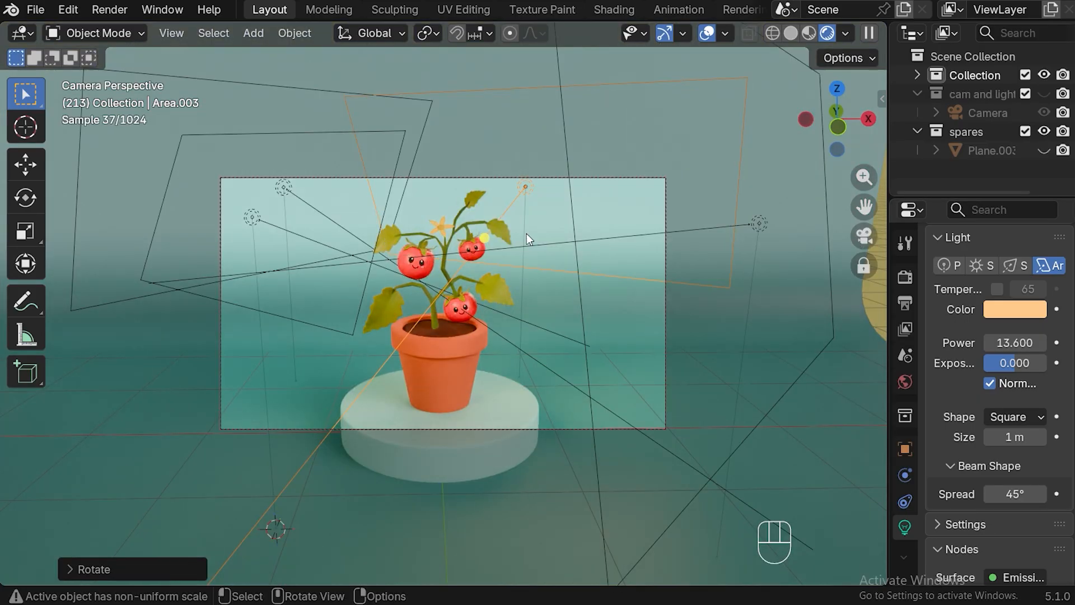
key(g)
key(z)
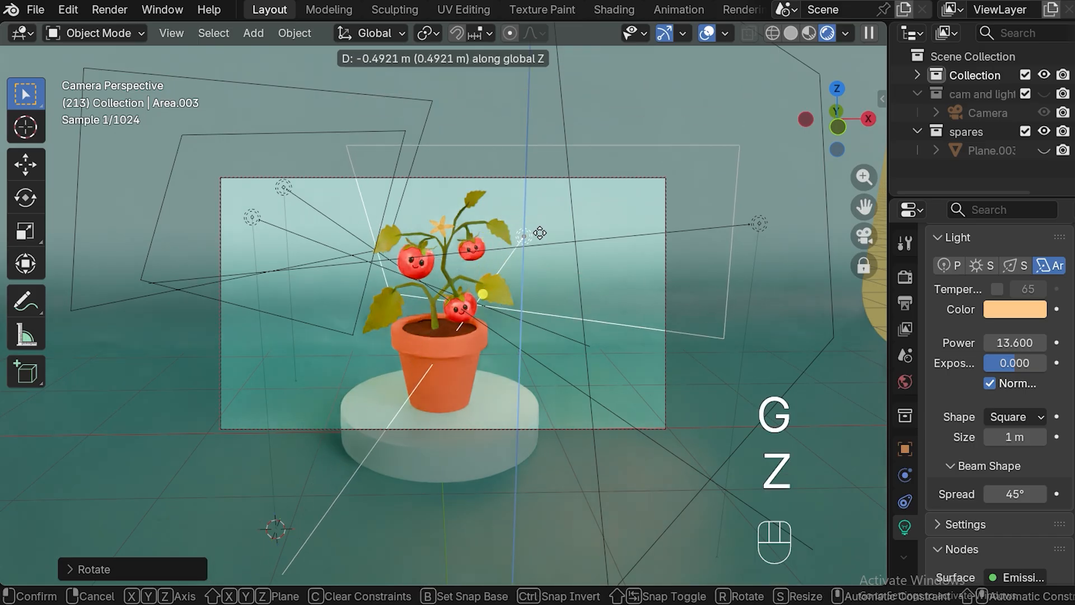
click(539, 232)
key(r)
key(x)
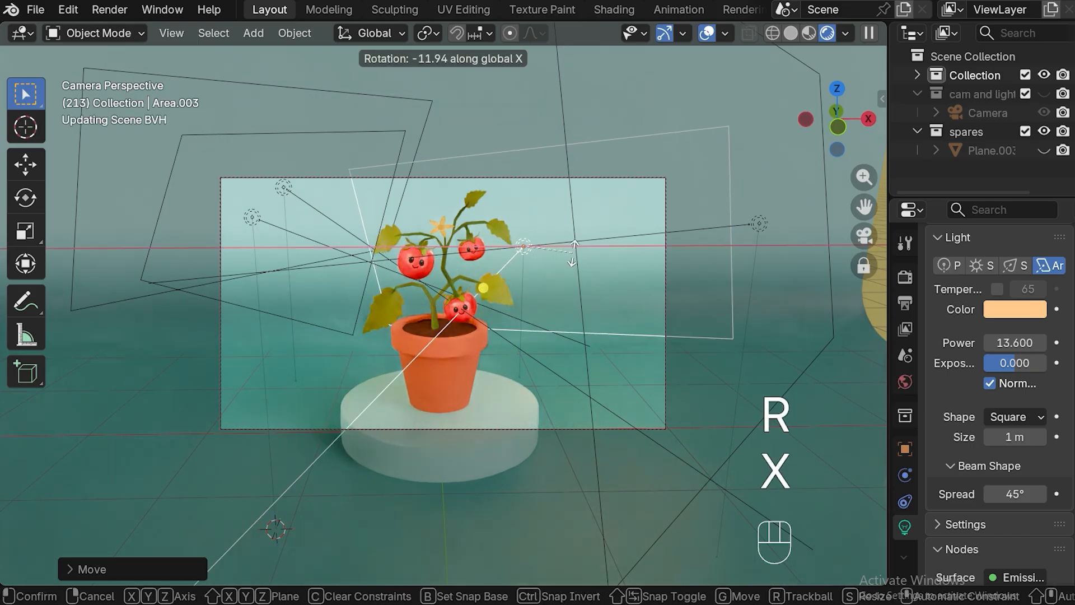
click(556, 260)
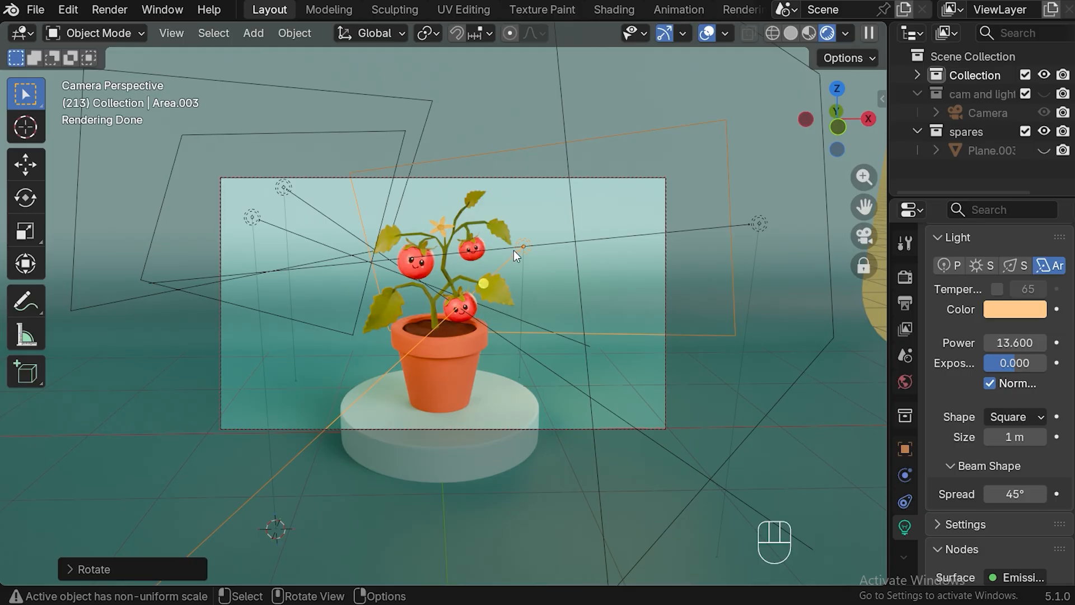
Set the rear-right area light's color to pale yellow-green and its power to 17
click(1014, 314)
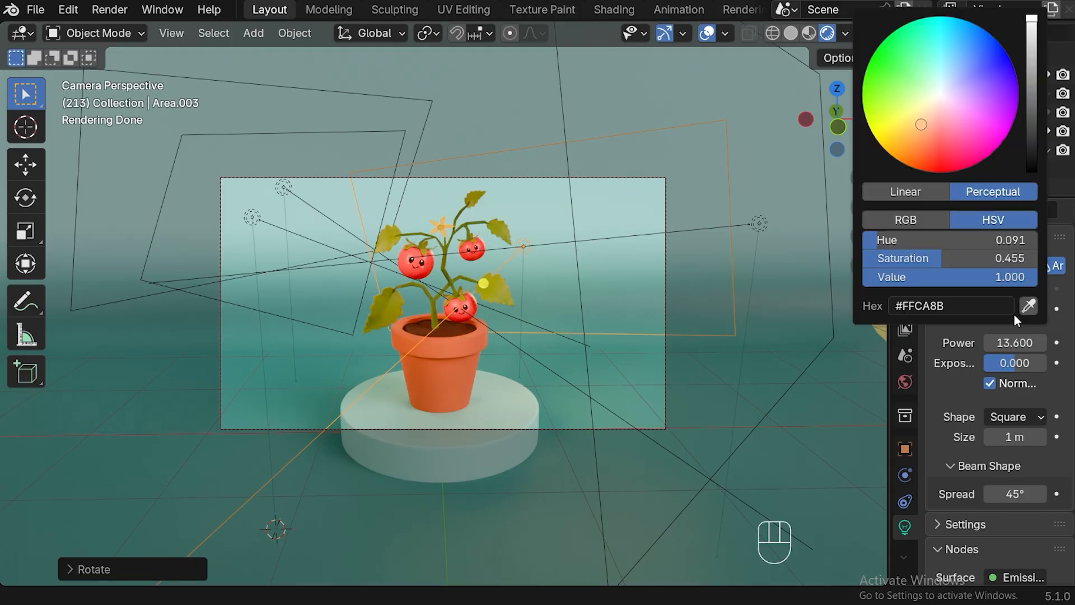
click(963, 306)
text(#DAFFAB)
key(Return)
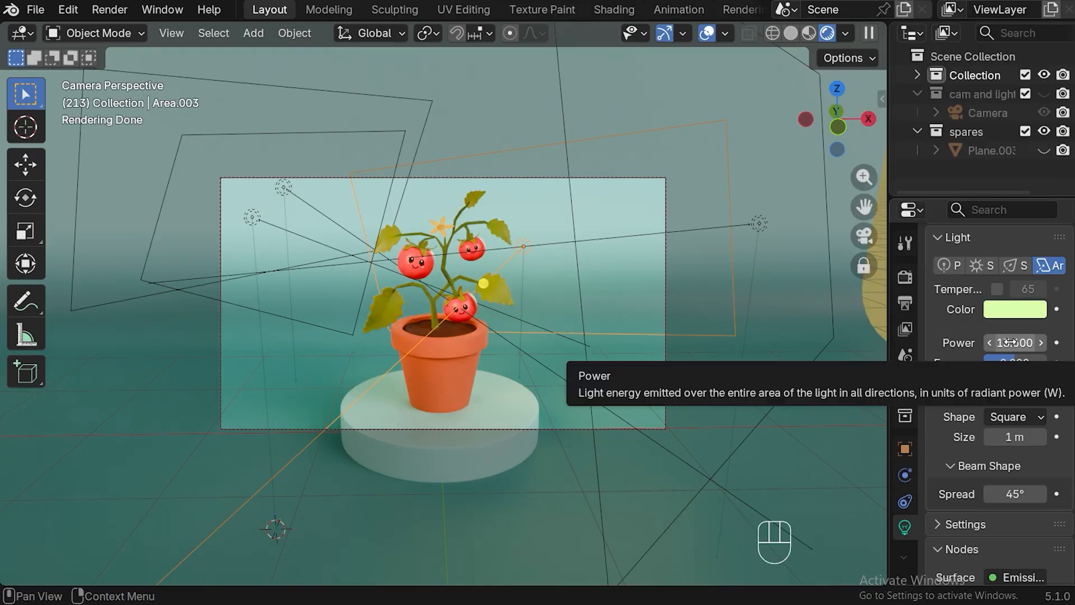
drag(1011, 342, 1031, 342)
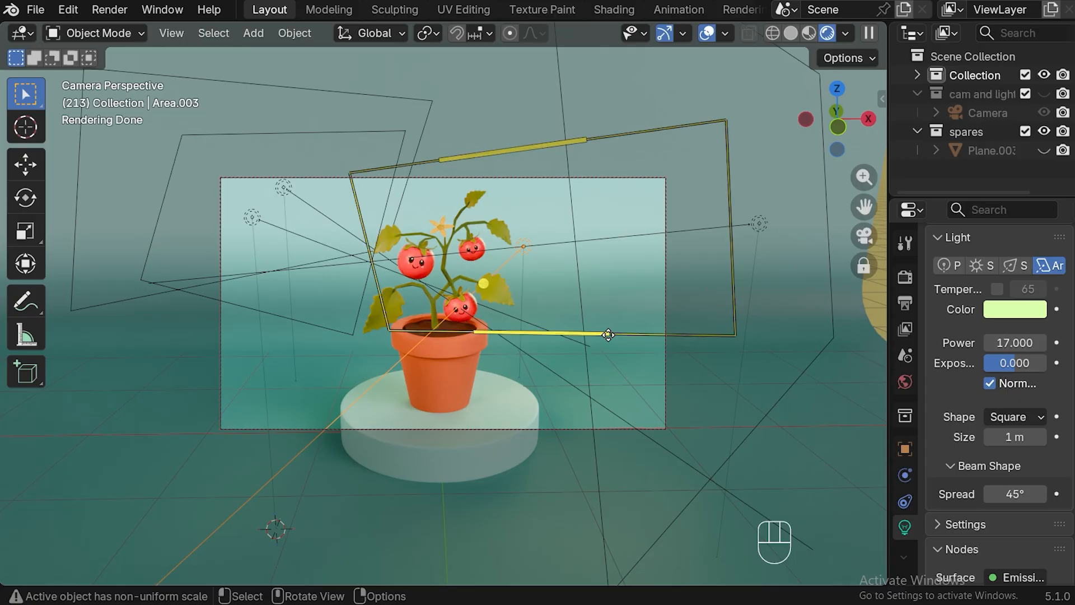
Adjust the framing of the camera view so that the plant sits slightly lower inside the dashed frame
scroll(619, 363, up, 1)
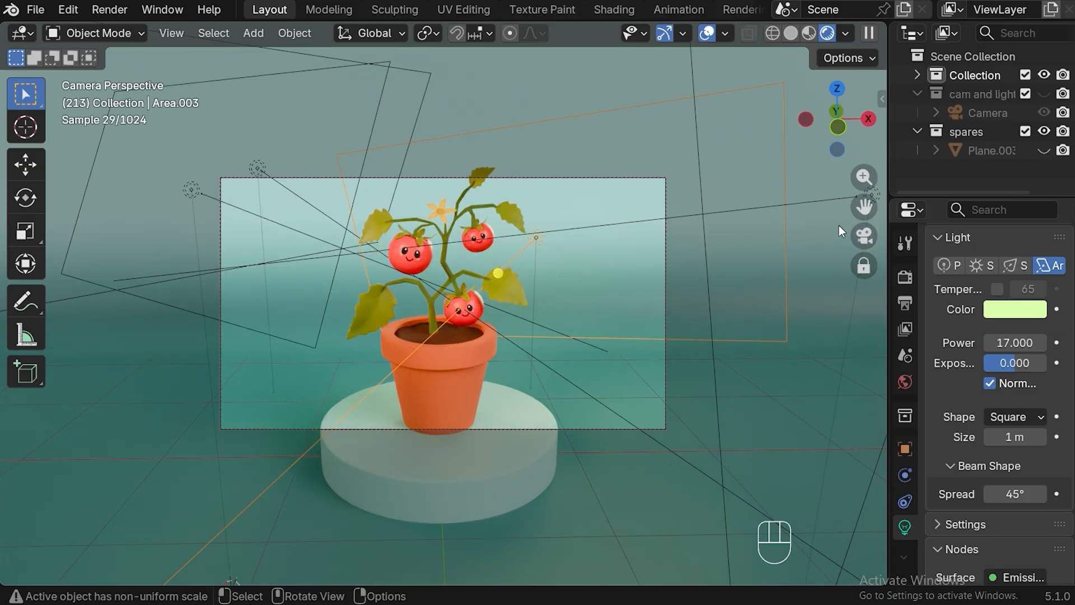
drag(864, 208, 863, 225)
scroll(644, 266, down, 1)
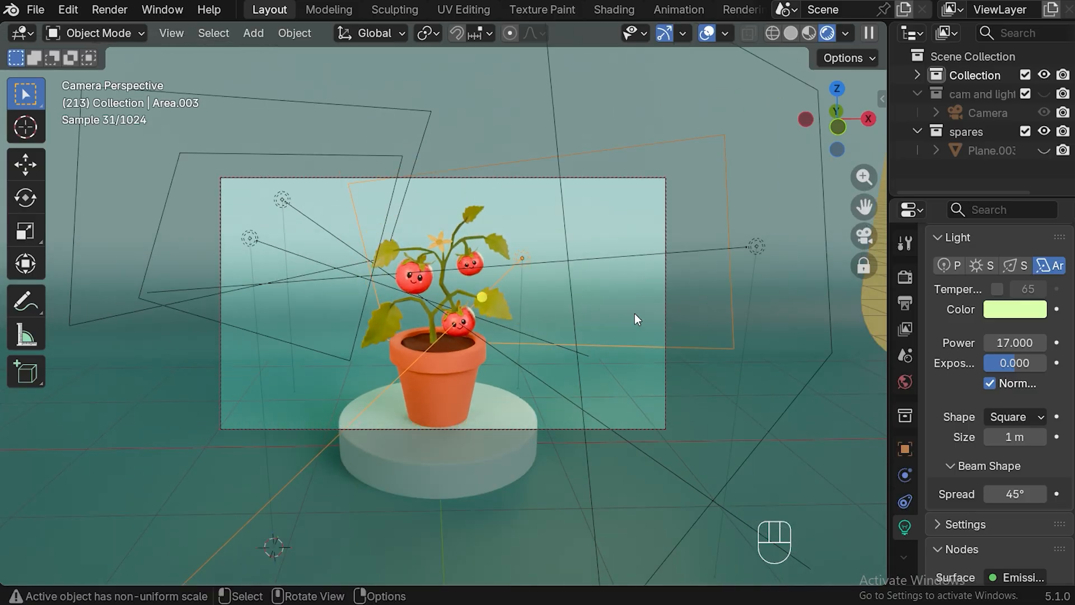
Reframe the camera view so that the plant and its pedestal sit slightly higher inside the dashed frame
shift+middle_drag(634, 313, 625, 287)
drag(864, 208, 863, 206)
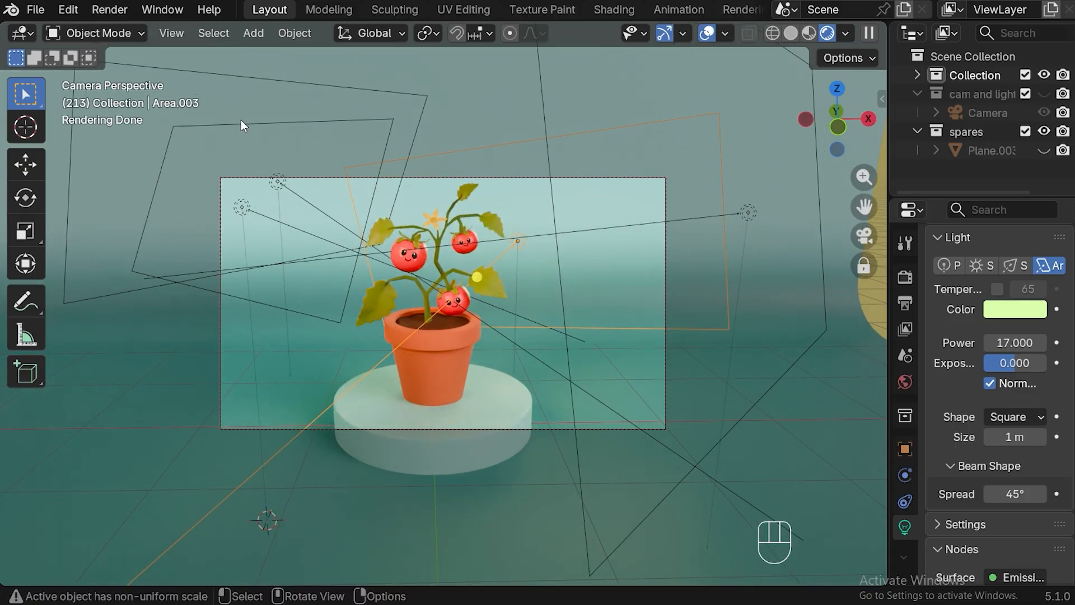
Hide the spares collection in the viewport and disable it in renders, and render the current frame as a still image
click(1044, 131)
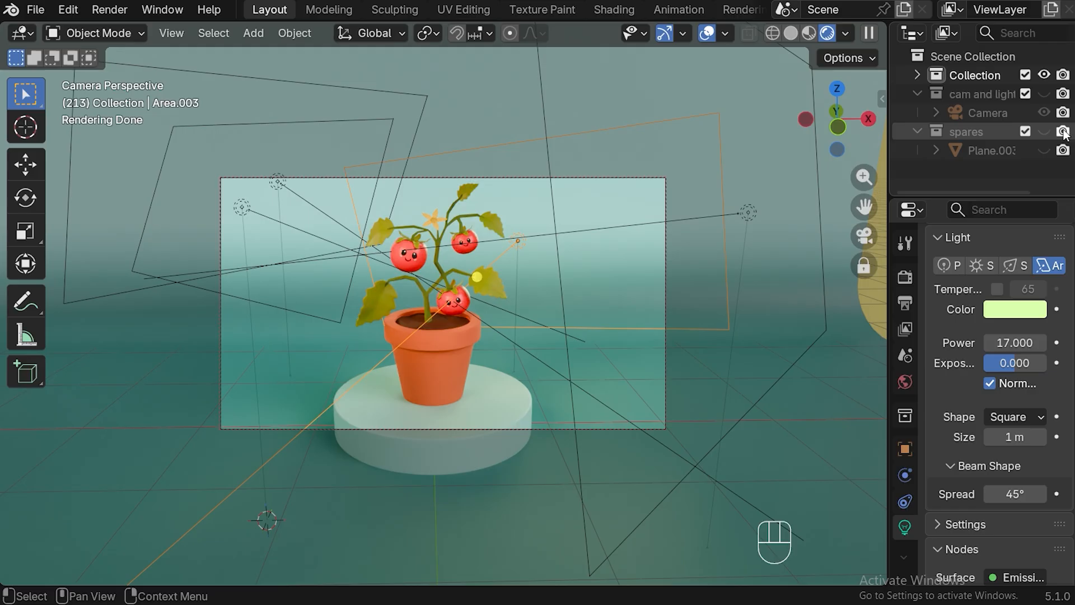
click(1064, 133)
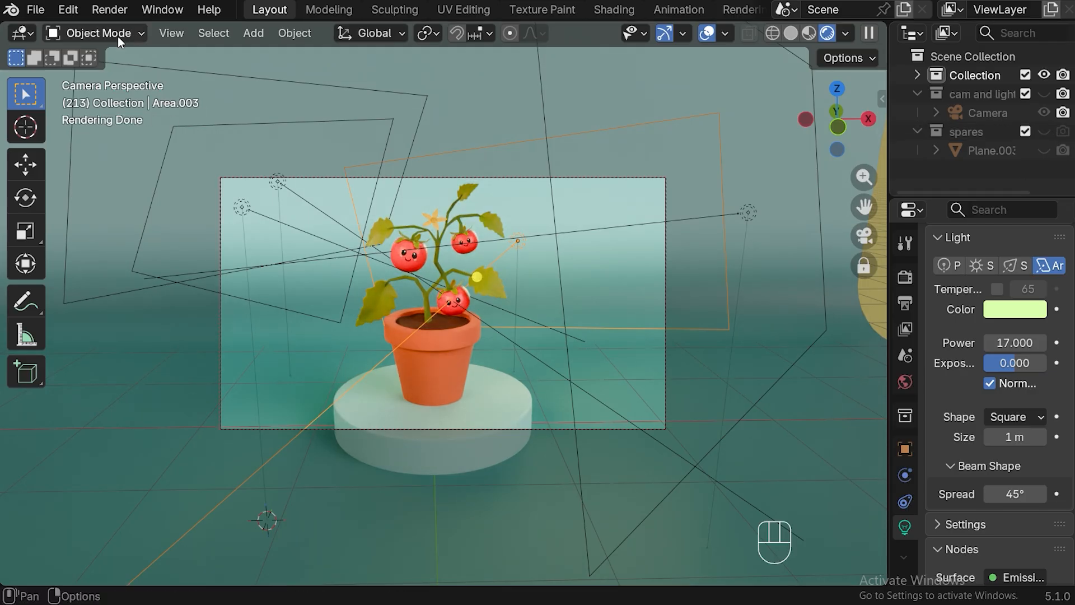
key(F12)
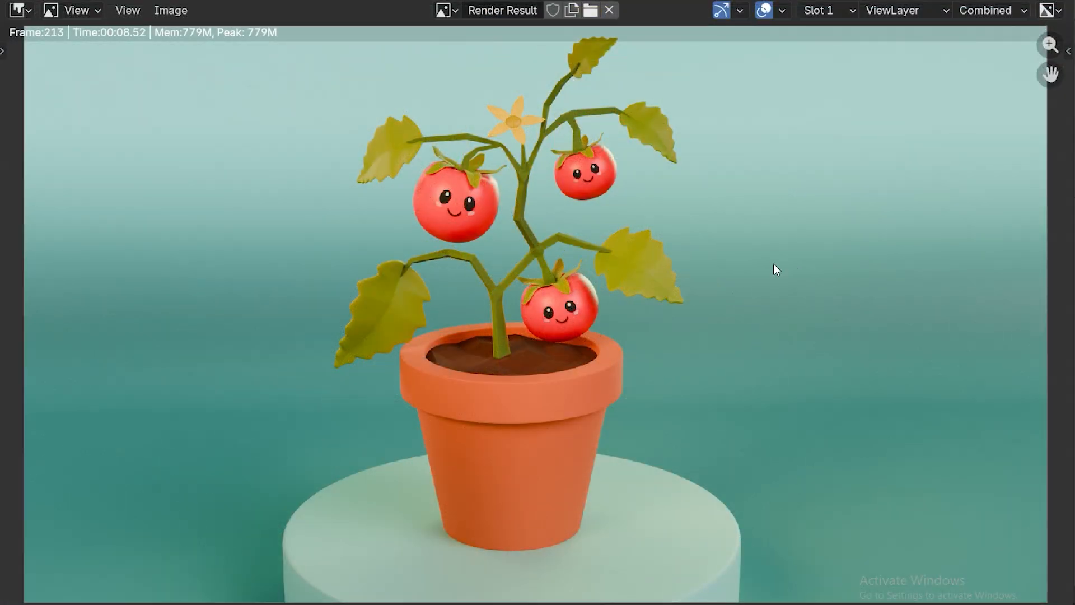
Save the render result as a PNG image named "tomato plant finalrender" in the tomato plant folder
click(171, 11)
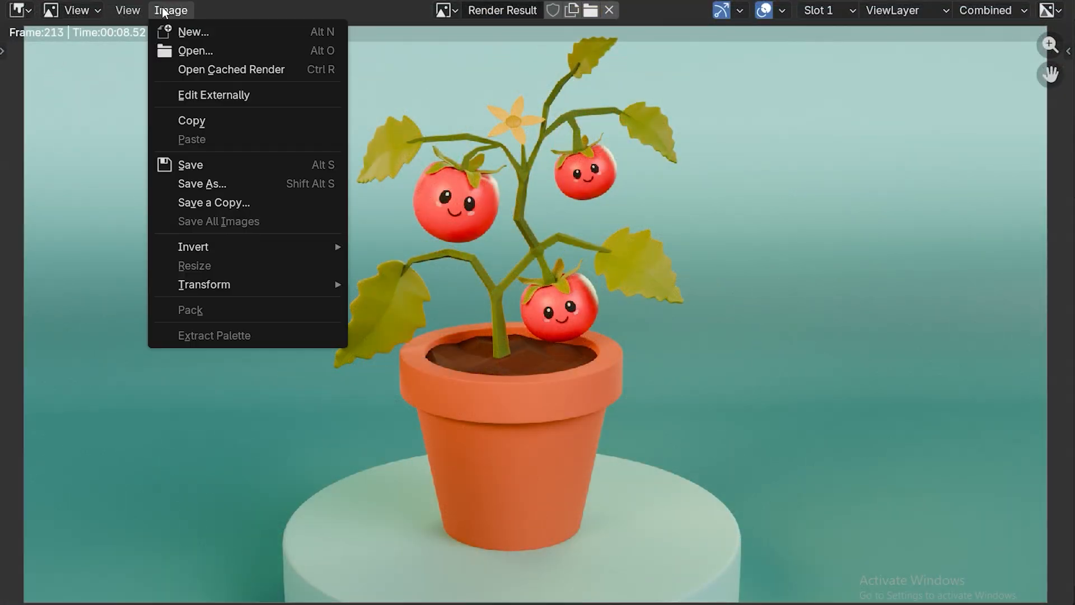
click(220, 189)
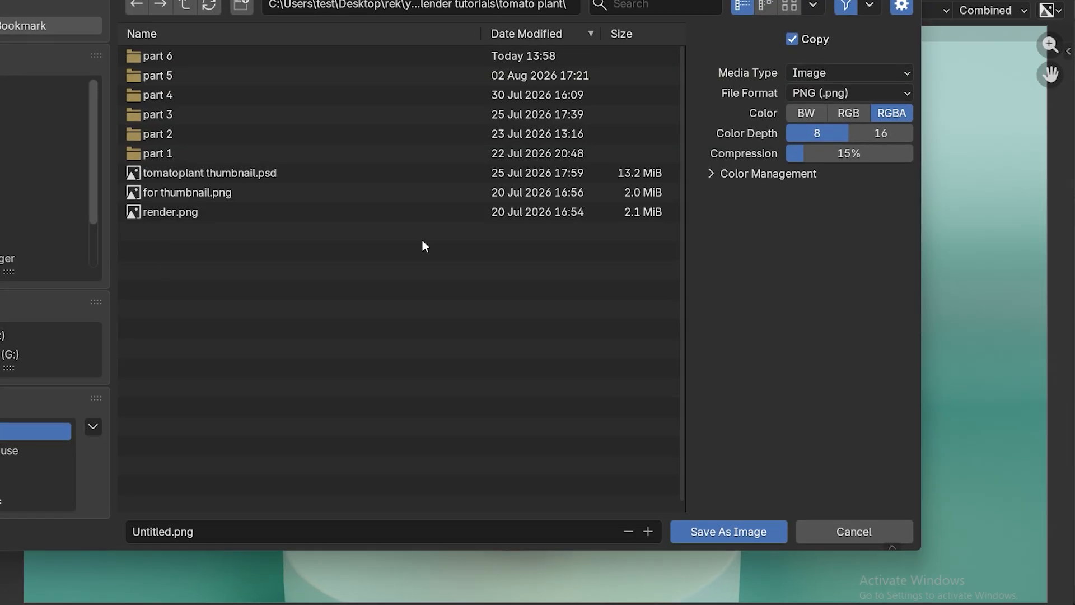
click(221, 534)
key(BackSpace)
text(tomato plant final)
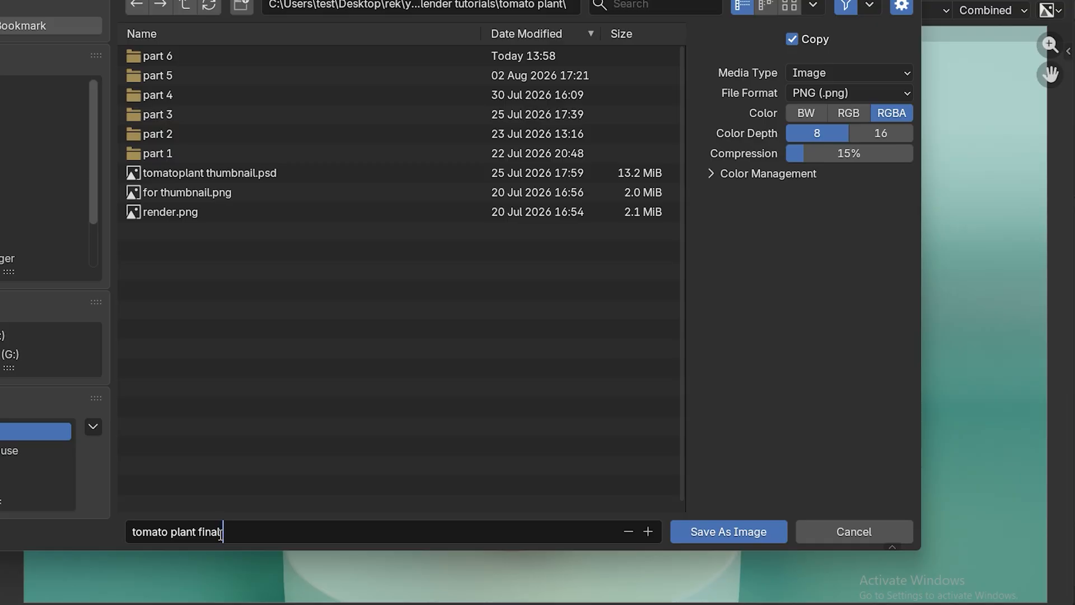
text(render)
click(731, 532)
scroll(736, 399, up, 1)
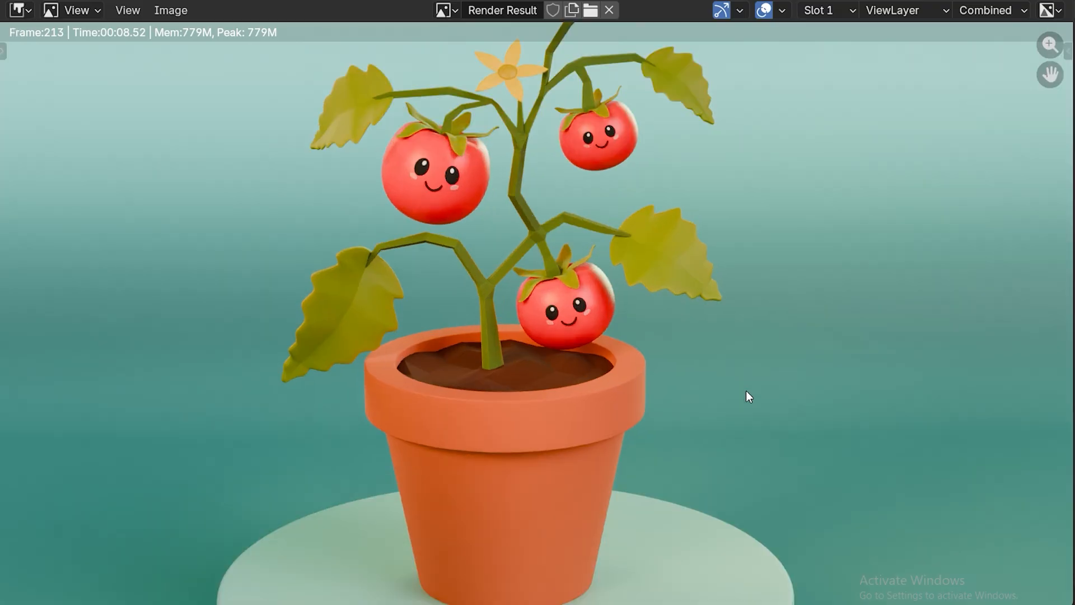